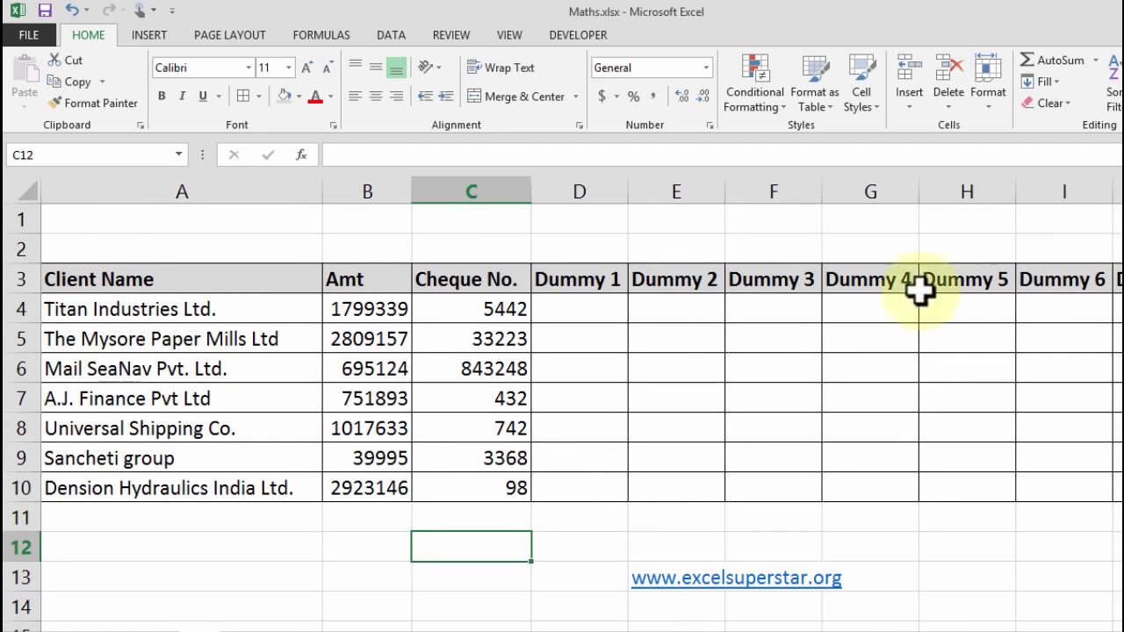
Step: Freeze the panes at row 4 so that rows 1 to 3, including the table header, stay in view
scroll(508, 300, "down", 1)
scroll(508, 300, "down", 2)
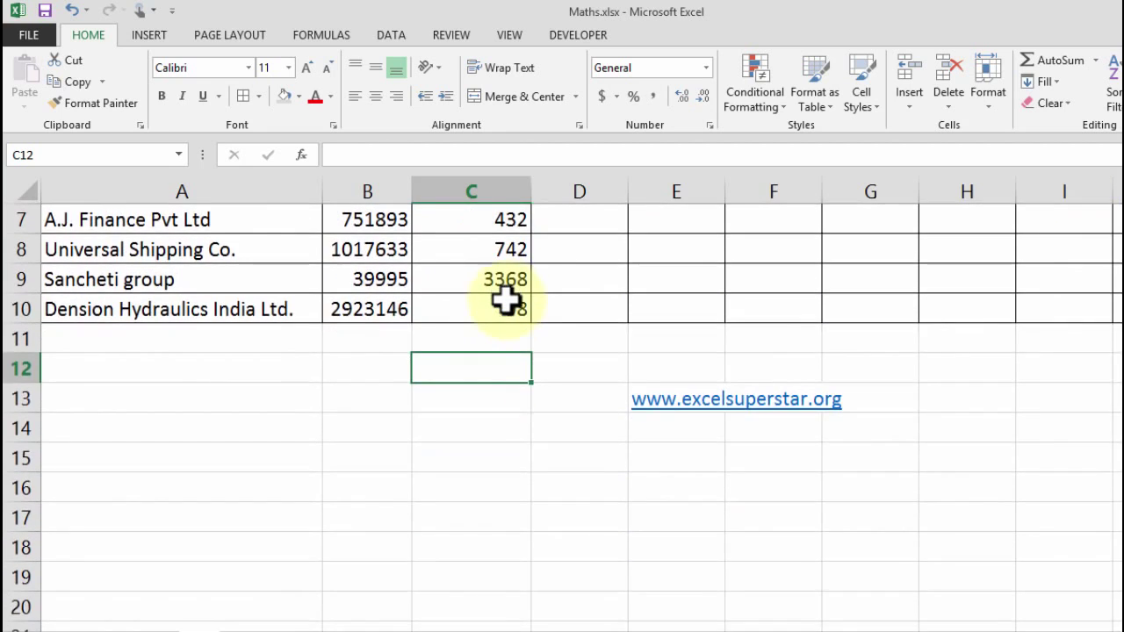
scroll(507, 300, "up", 3)
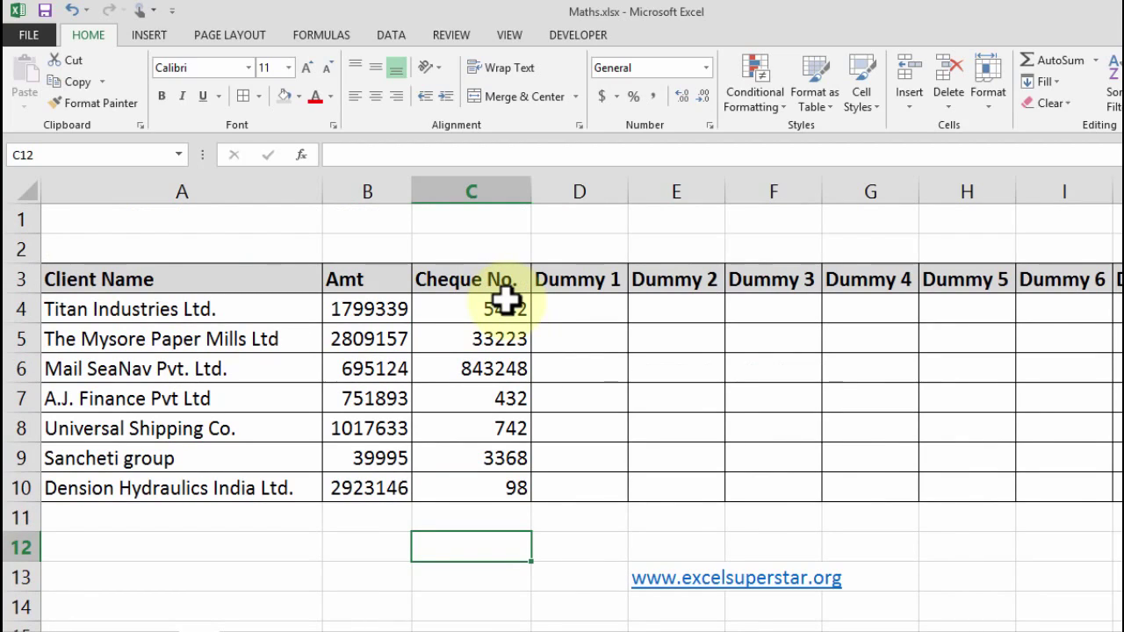
left_click(18, 309)
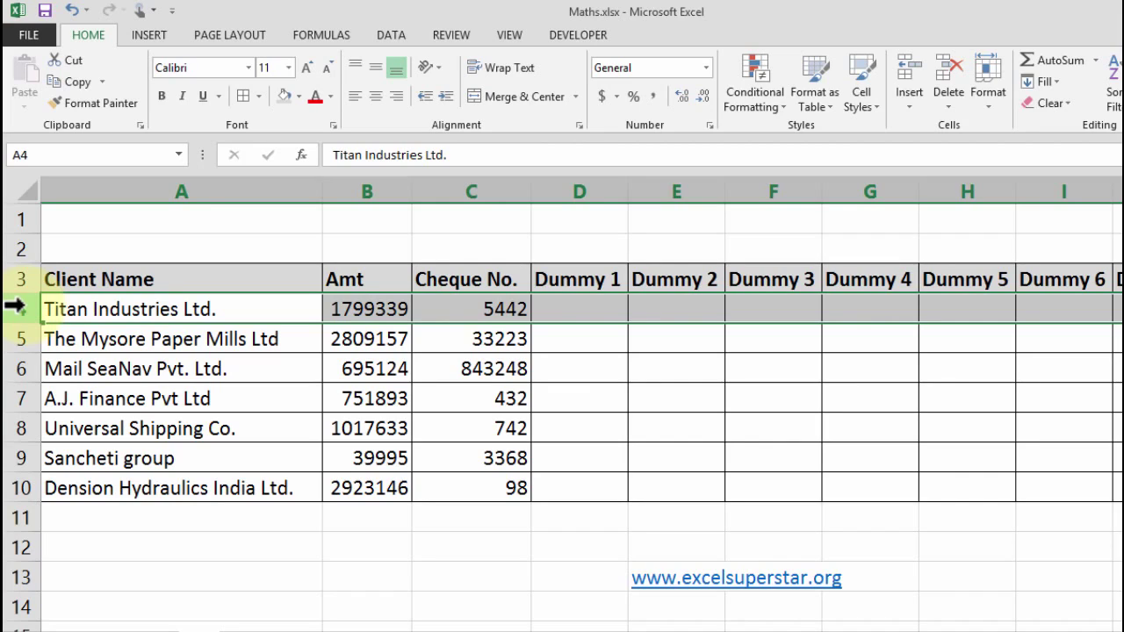
left_click(18, 281)
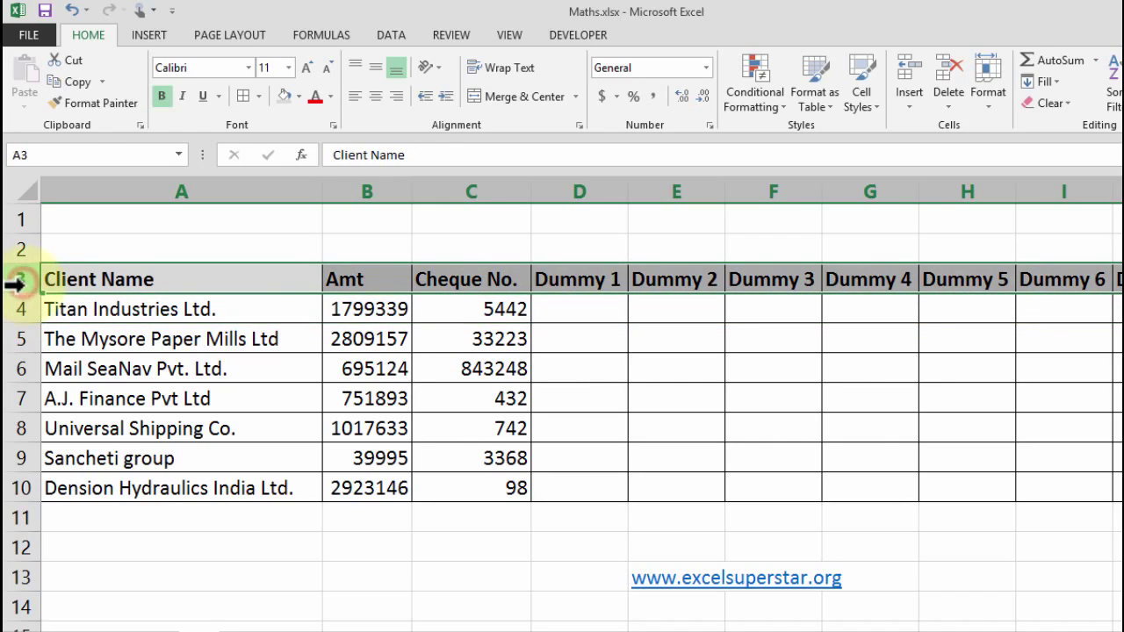
left_click(20, 308)
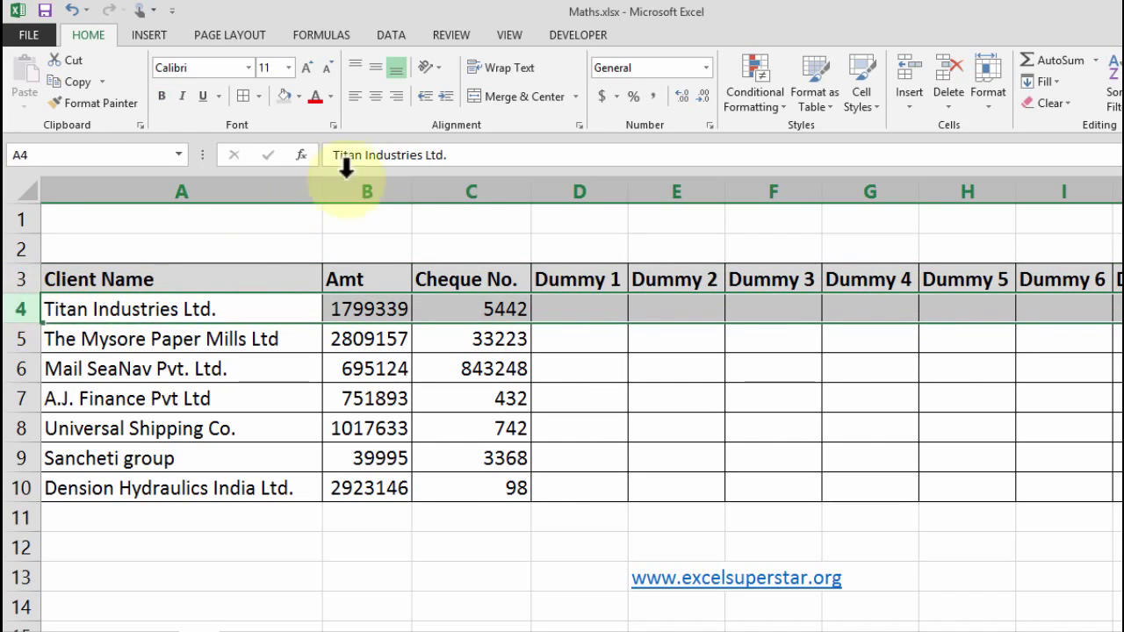
left_click(509, 35)
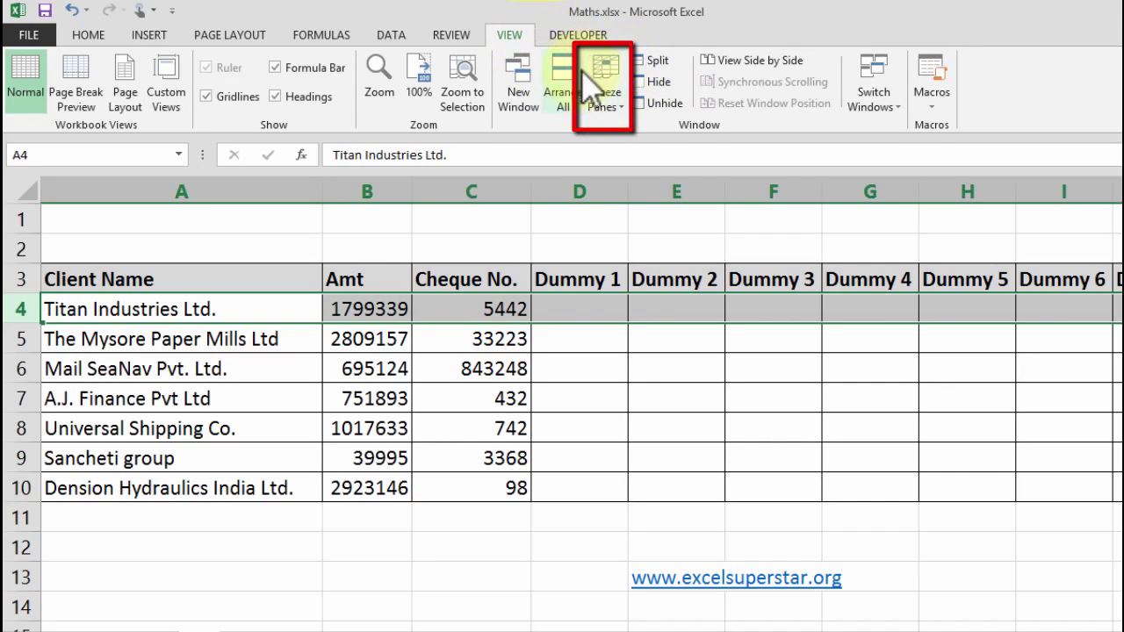
left_click(617, 110)
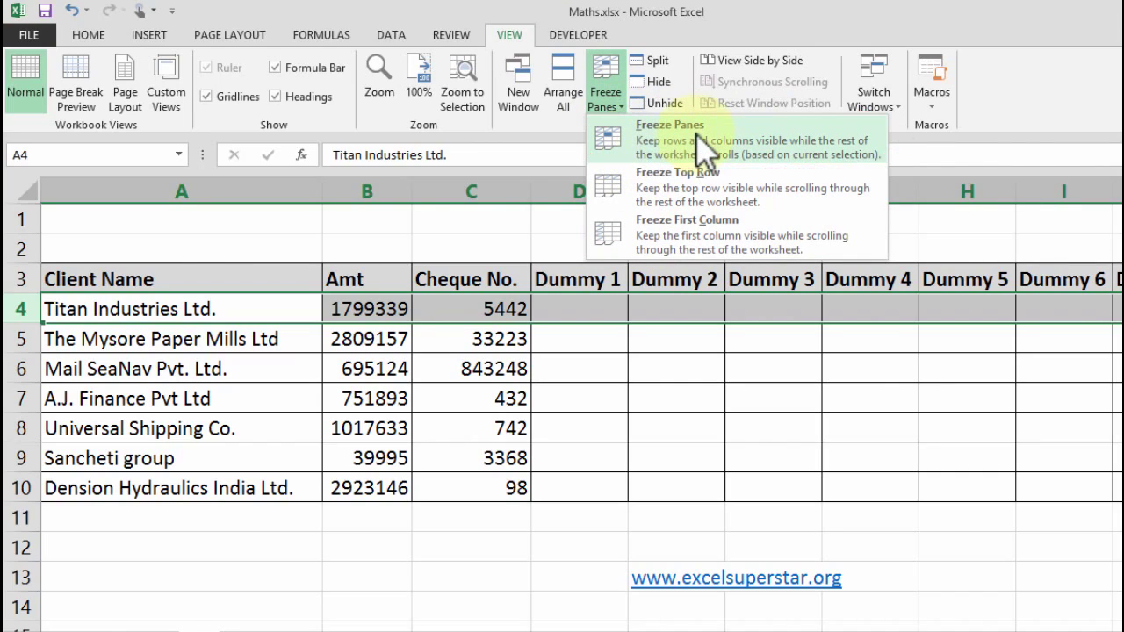
left_click(699, 150)
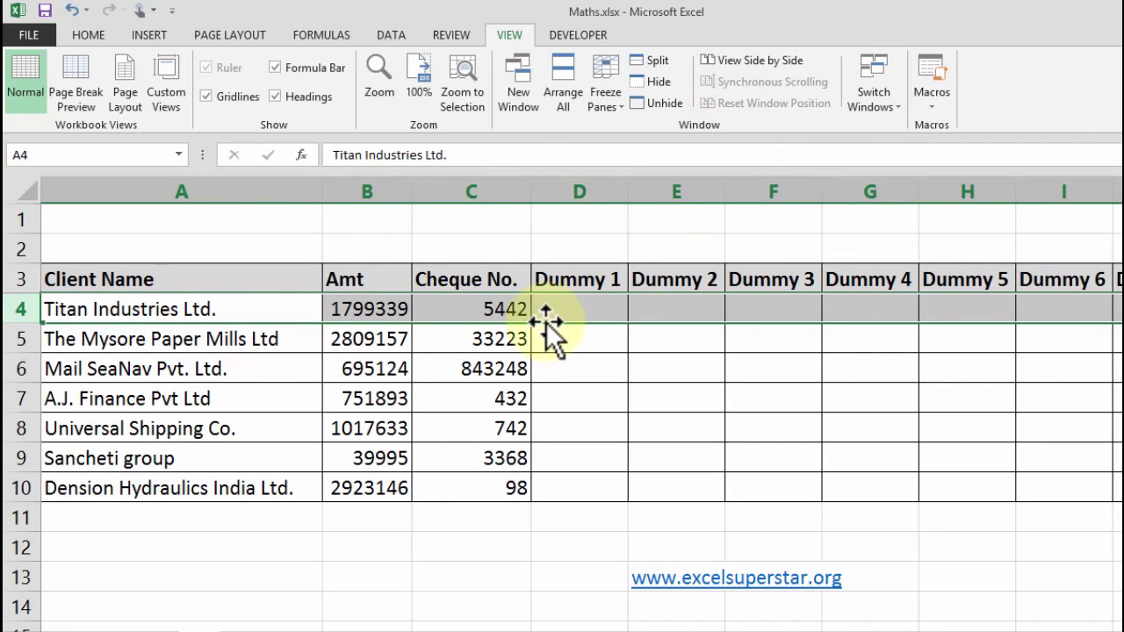
Step: Check how the header row behaves while moving down through the sheet and back up
left_click(571, 311)
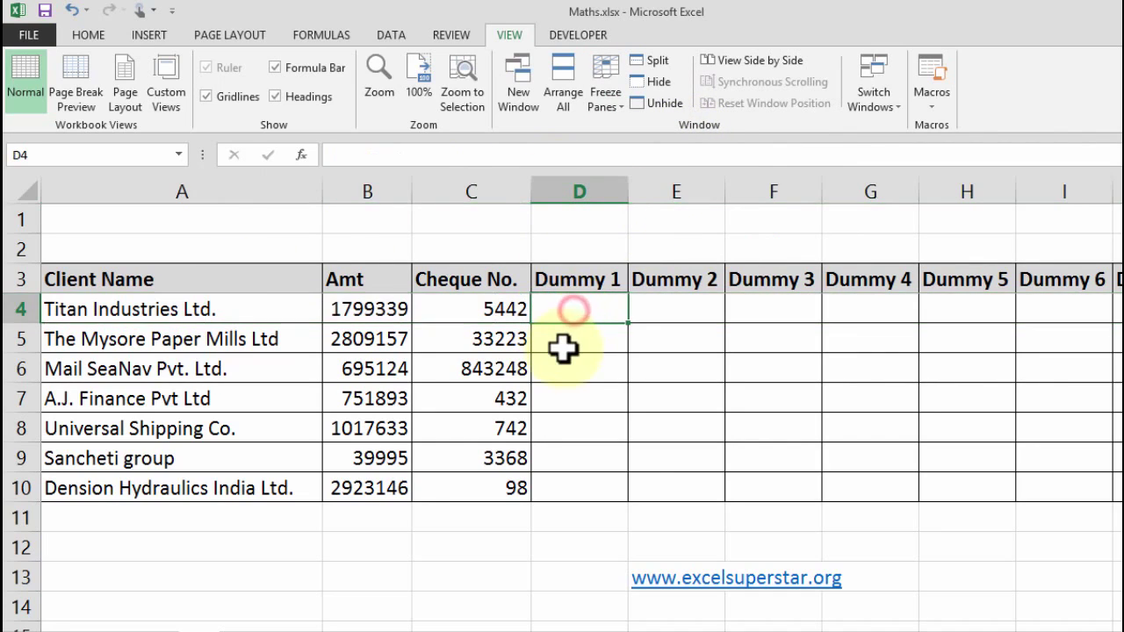
scroll(562, 348, "down", 3)
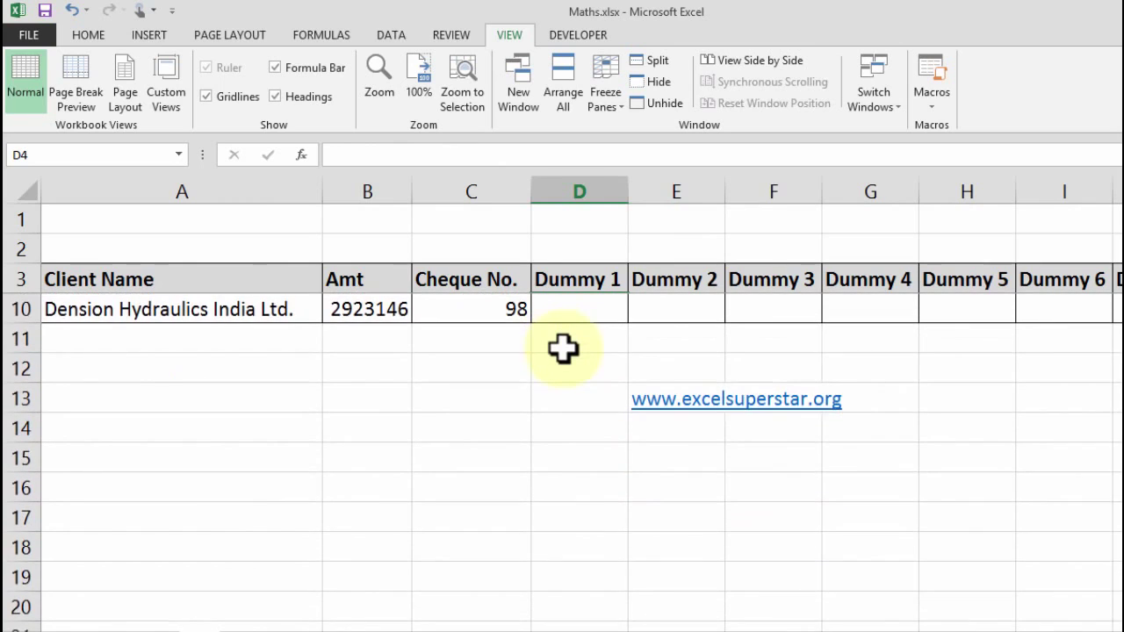
scroll(563, 348, "down", 2)
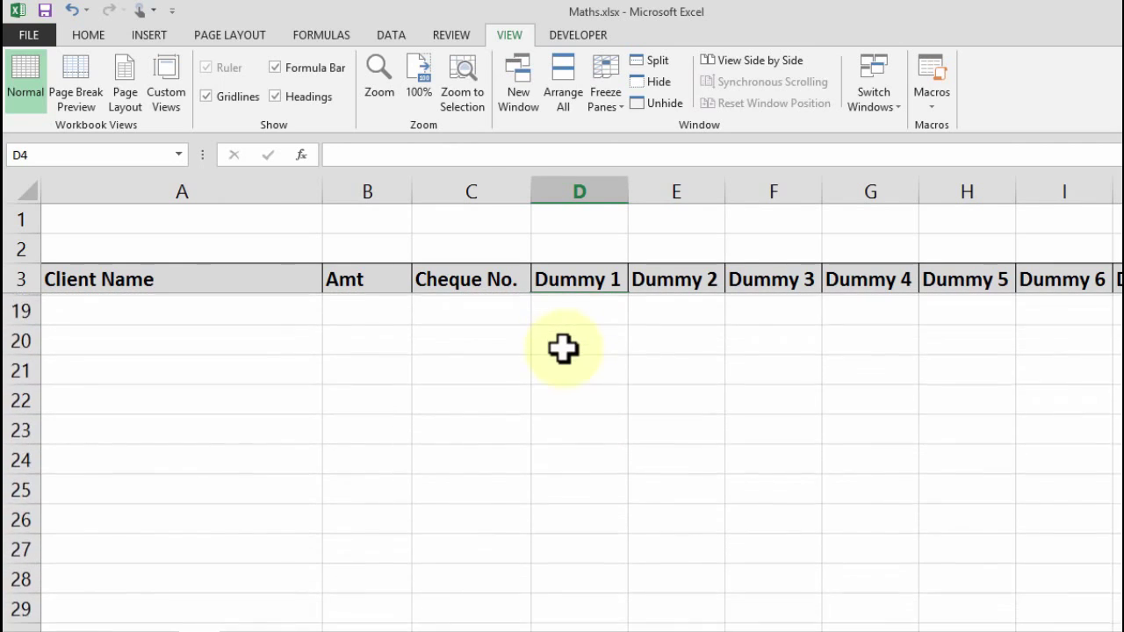
scroll(563, 348, "up", 1)
scroll(563, 348, "up", 5)
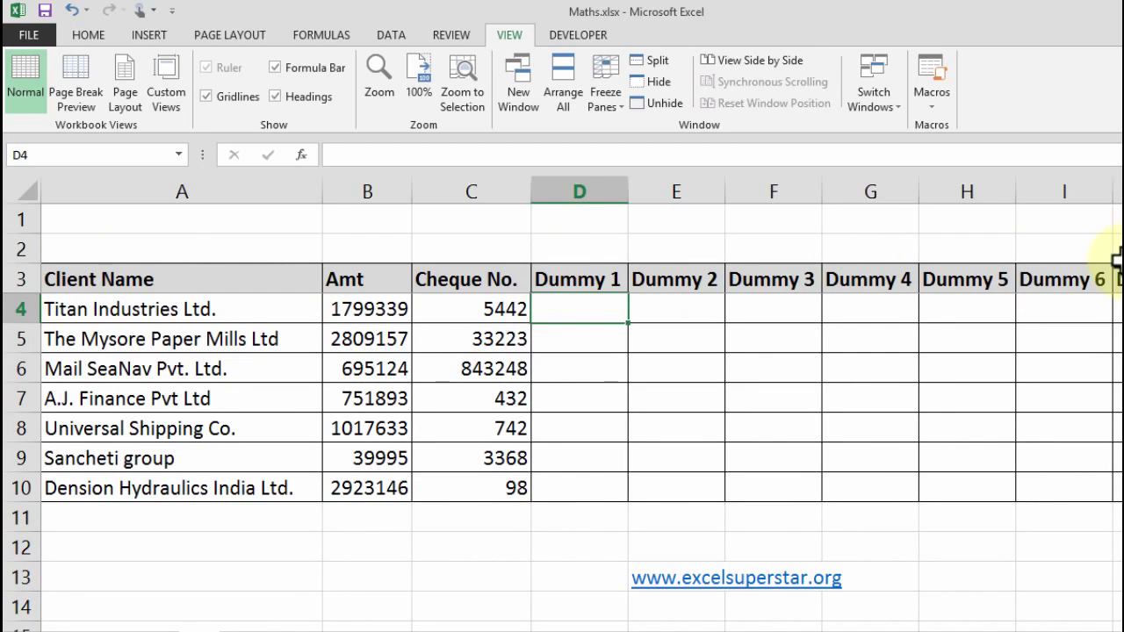
scroll(509, 311, "down", 1)
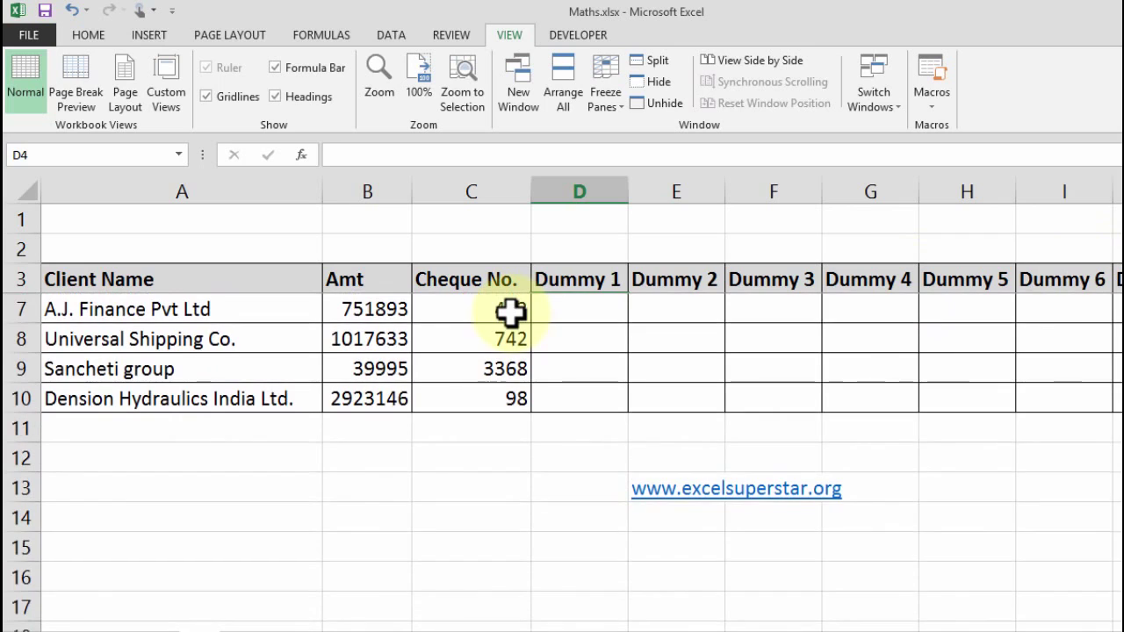
scroll(509, 310, "down", 1)
scroll(511, 311, "up", 2)
scroll(511, 312, "down", 2)
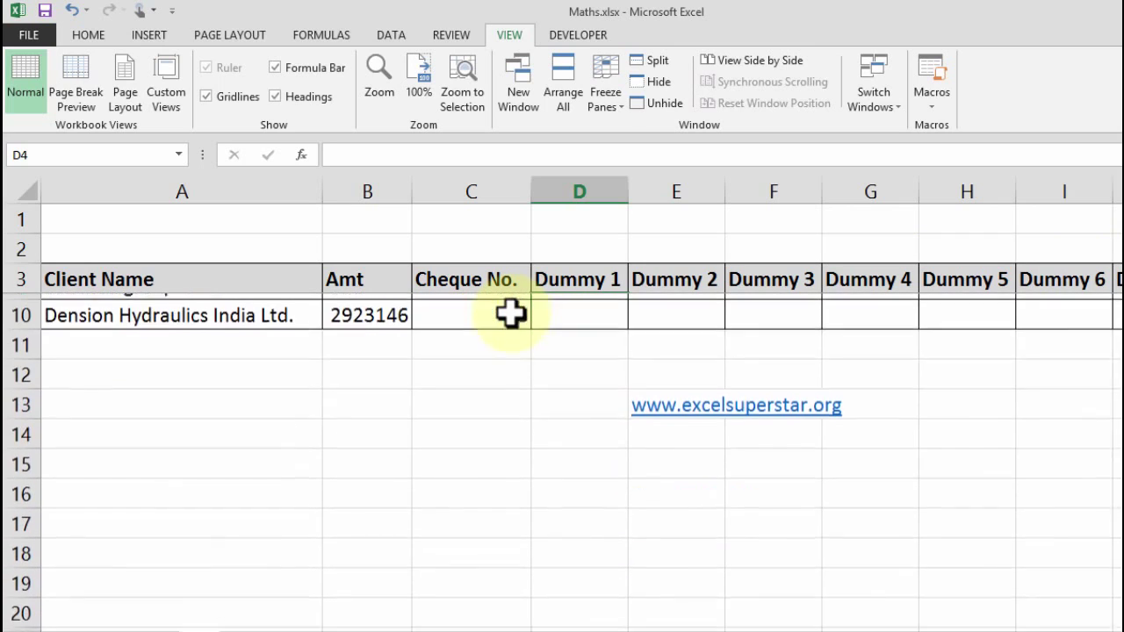
scroll(511, 311, "up", 2)
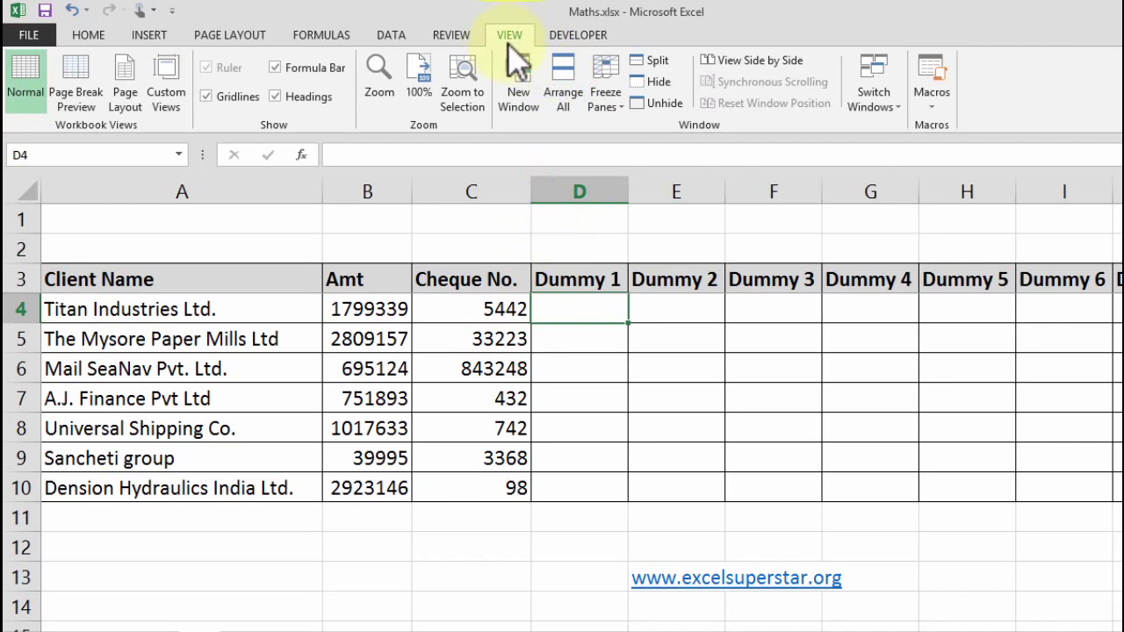
Step: Unfreeze the panes and check that the whole sheet scrolls
left_click(606, 96)
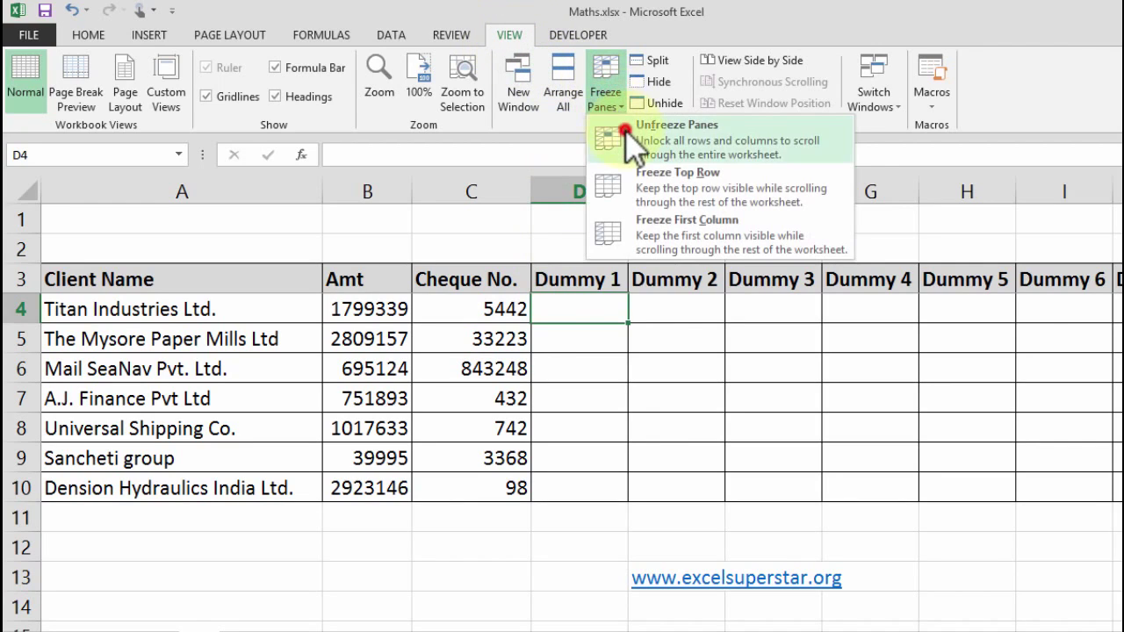
left_click(626, 132)
scroll(588, 233, "down", 3)
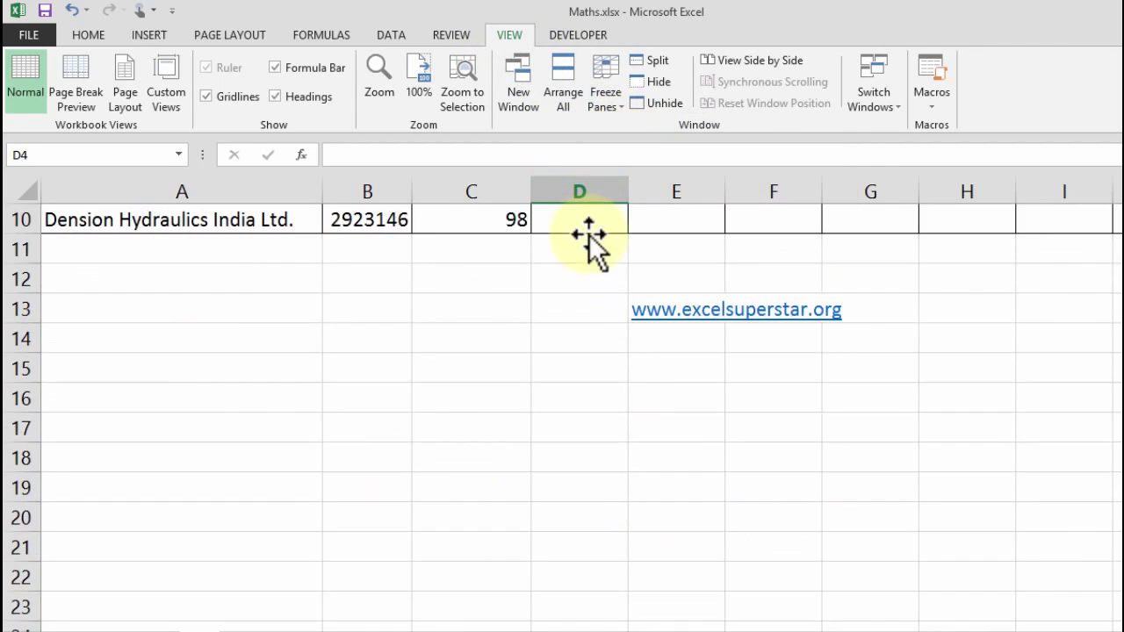
scroll(589, 233, "up", 3)
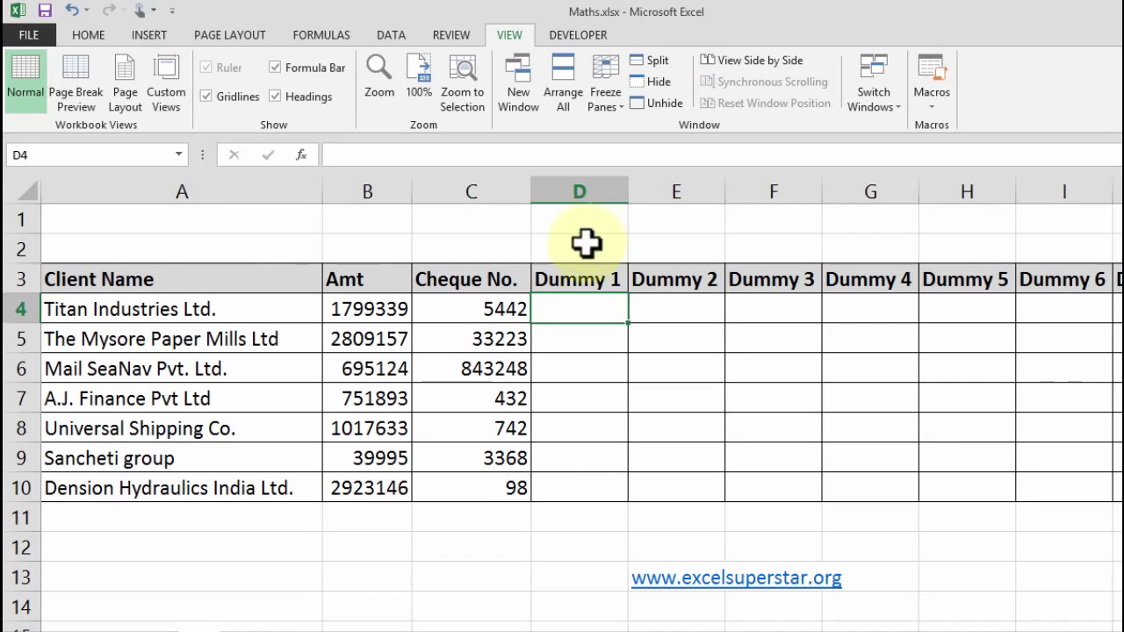
Step: Examine the table's columns out to Dummy 14, along with the Client Name column and header row 3
left_click(17, 305)
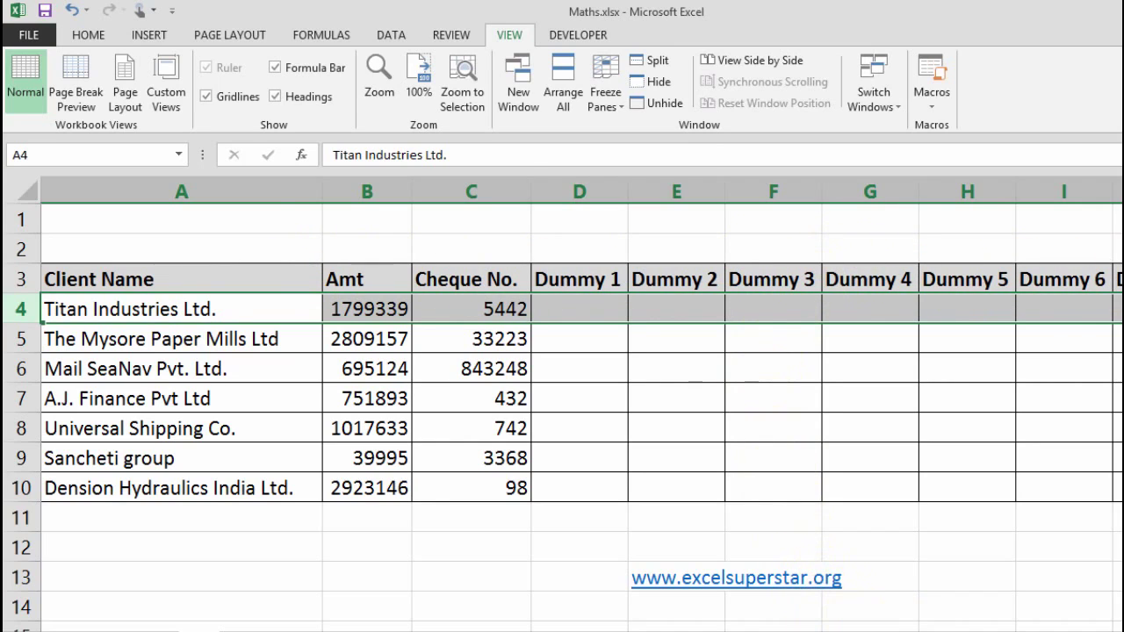
scroll(582, 408, "right", 5)
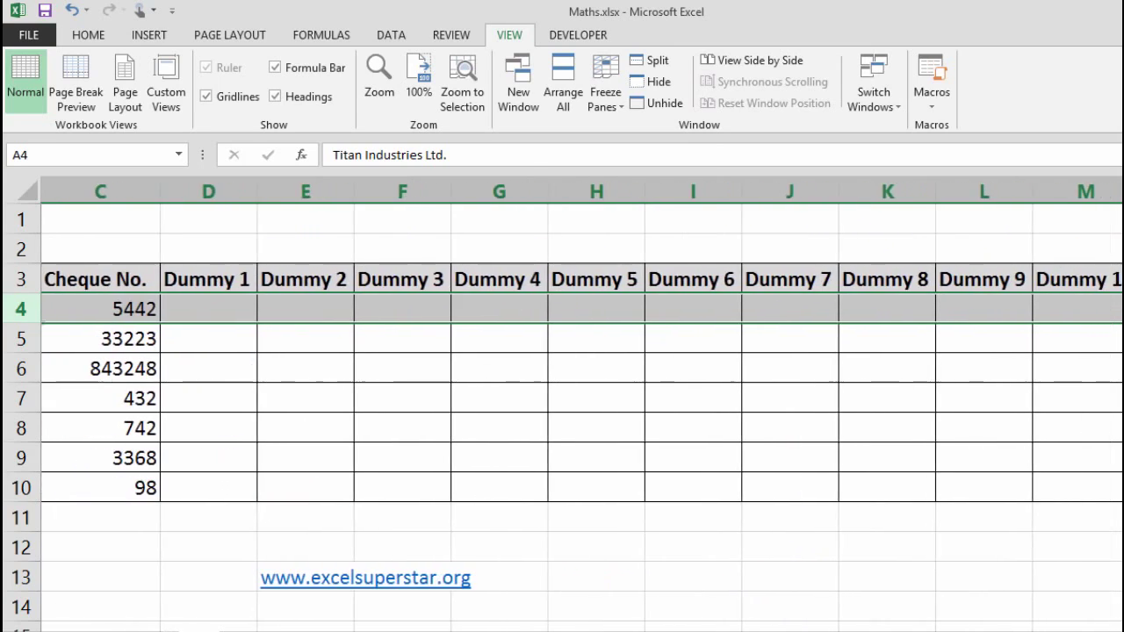
scroll(581, 409, "right", 2)
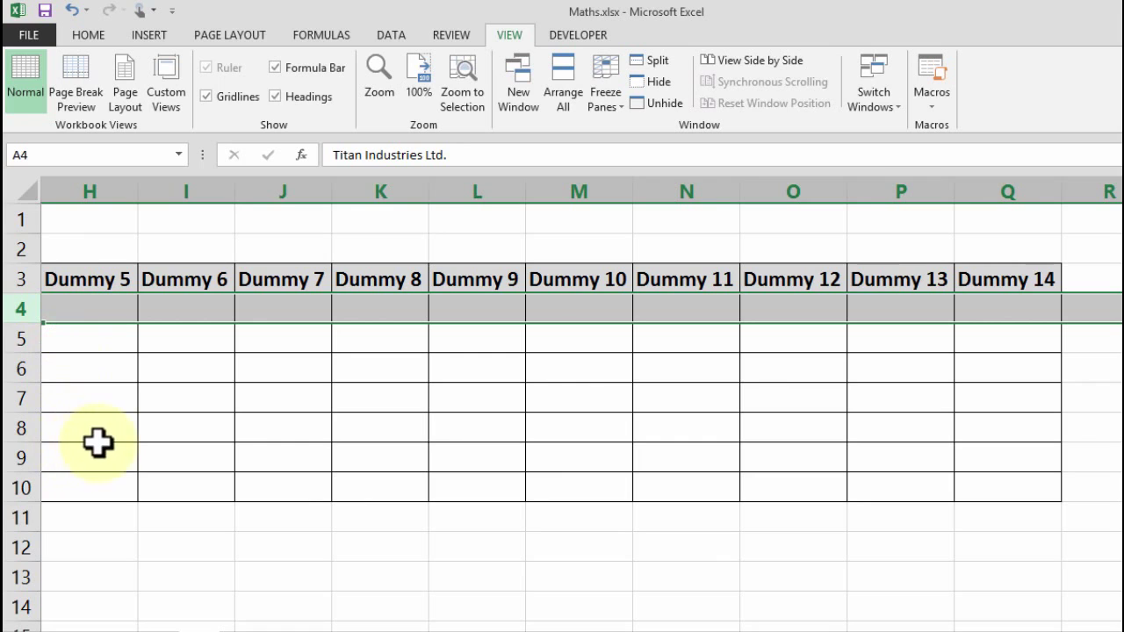
scroll(861, 622, "left", 5)
scroll(856, 619, "left", 2)
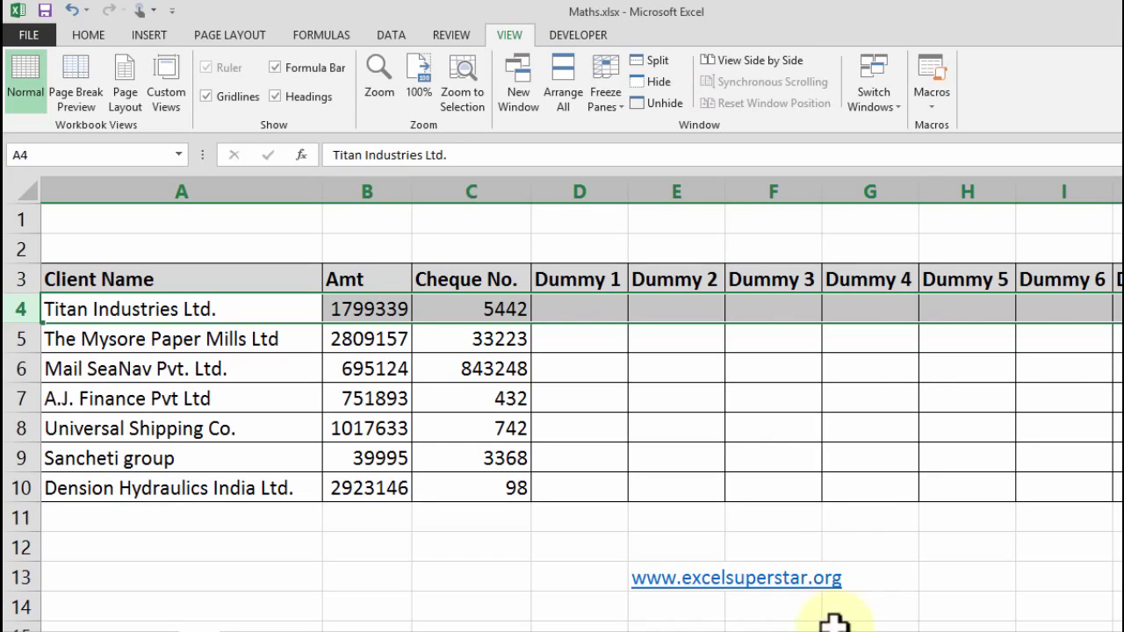
left_click(369, 309)
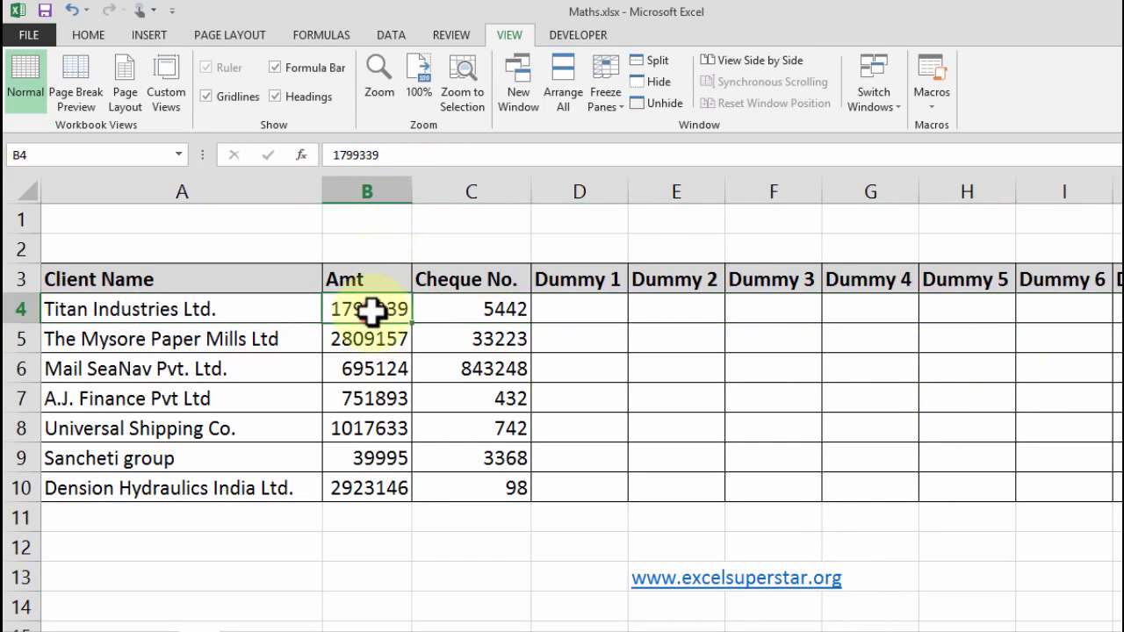
left_click(276, 180)
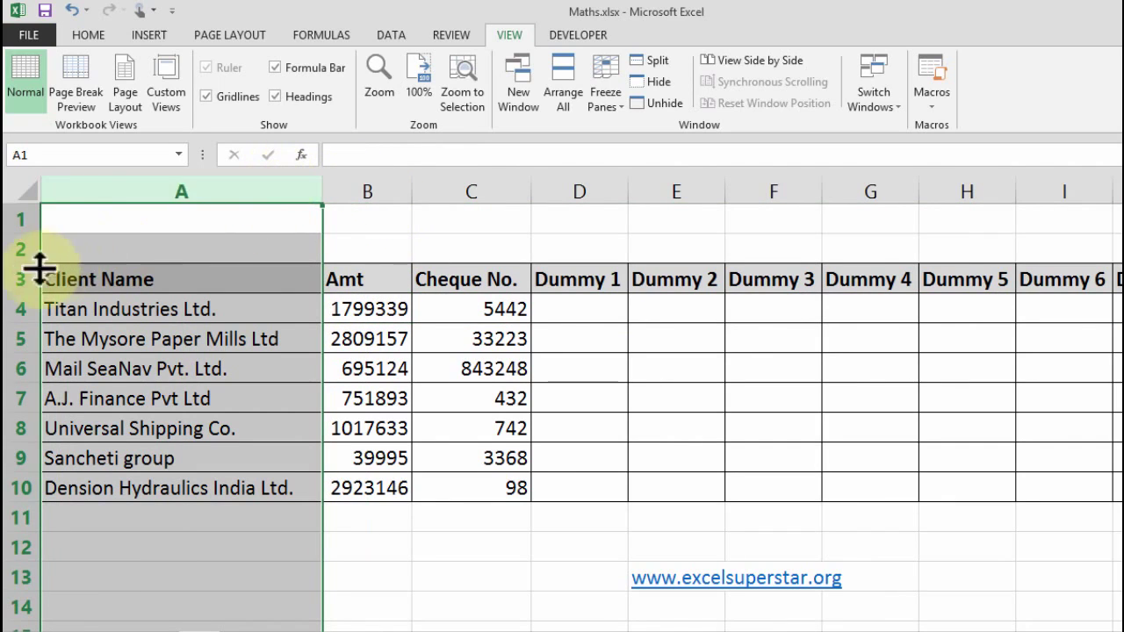
left_click(21, 278)
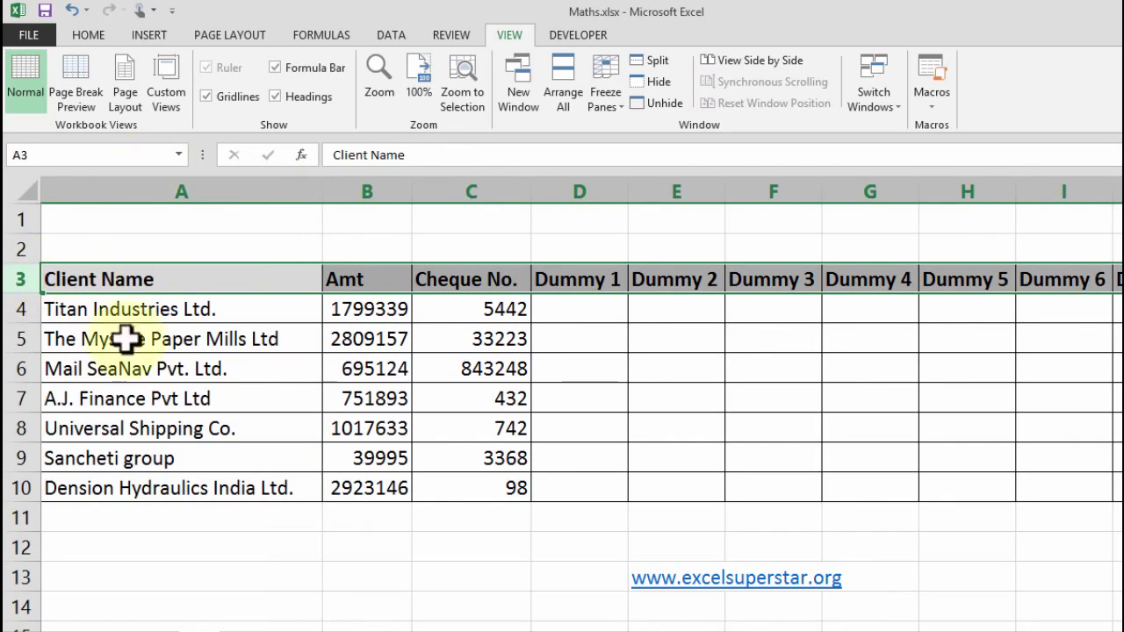
Step: Fill cell B4, the first amount in the table, with yellow
left_click(372, 305)
left_click(91, 37)
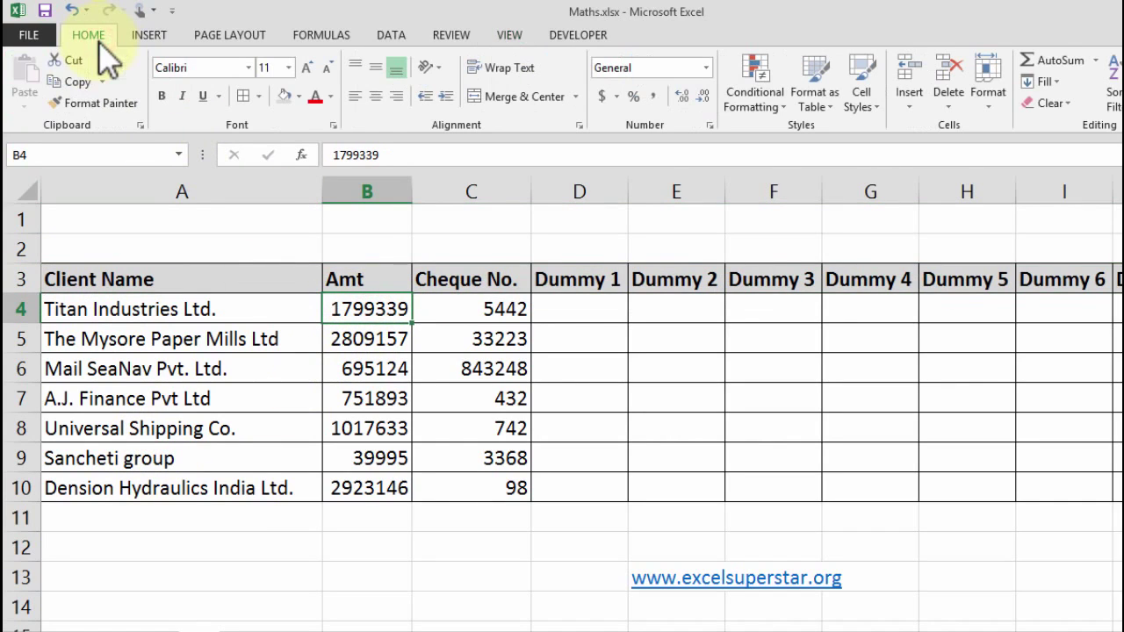
left_click(298, 97)
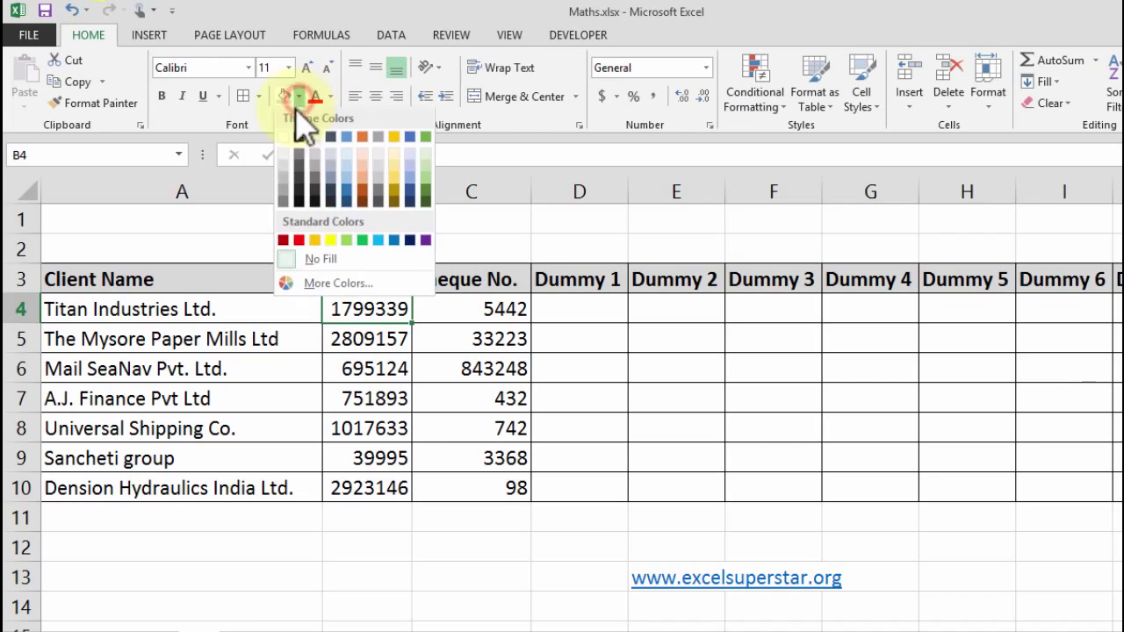
left_click(328, 242)
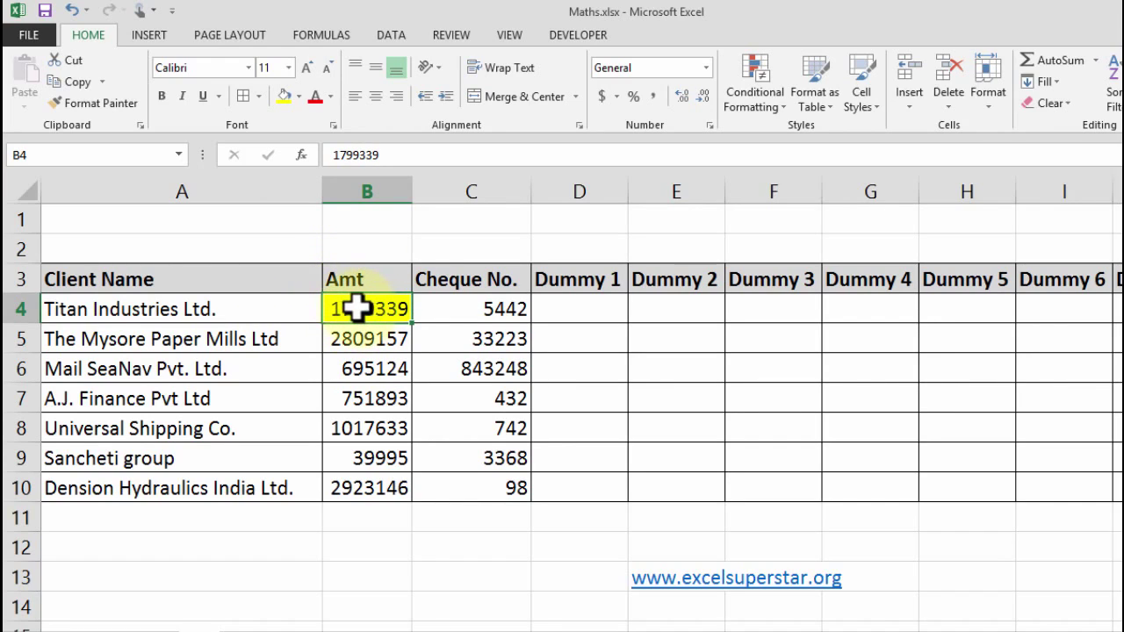
Step: Freeze the panes at cell B4 so that column A and rows 1 to 3 stay in view
left_click(235, 182)
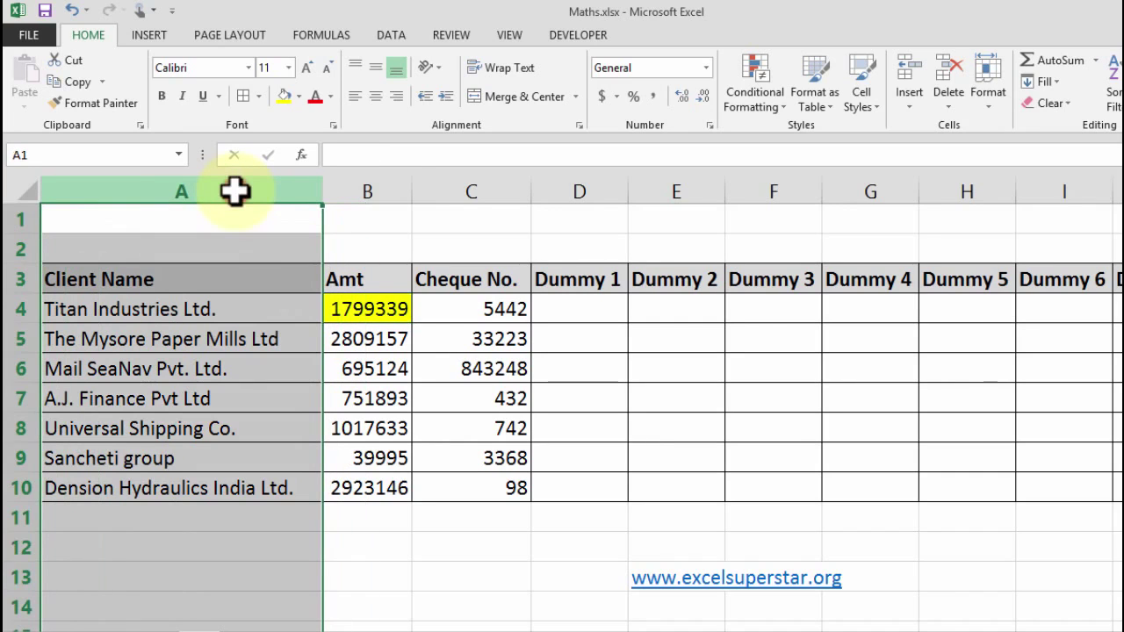
left_click_drag(12, 280, 21, 183)
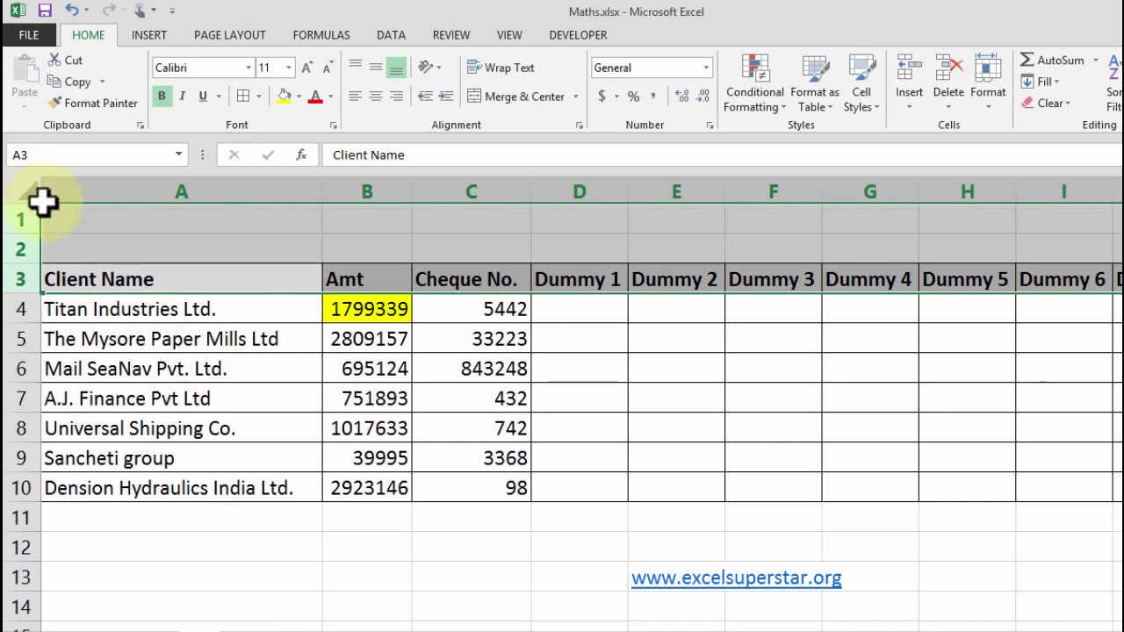
left_click(369, 311)
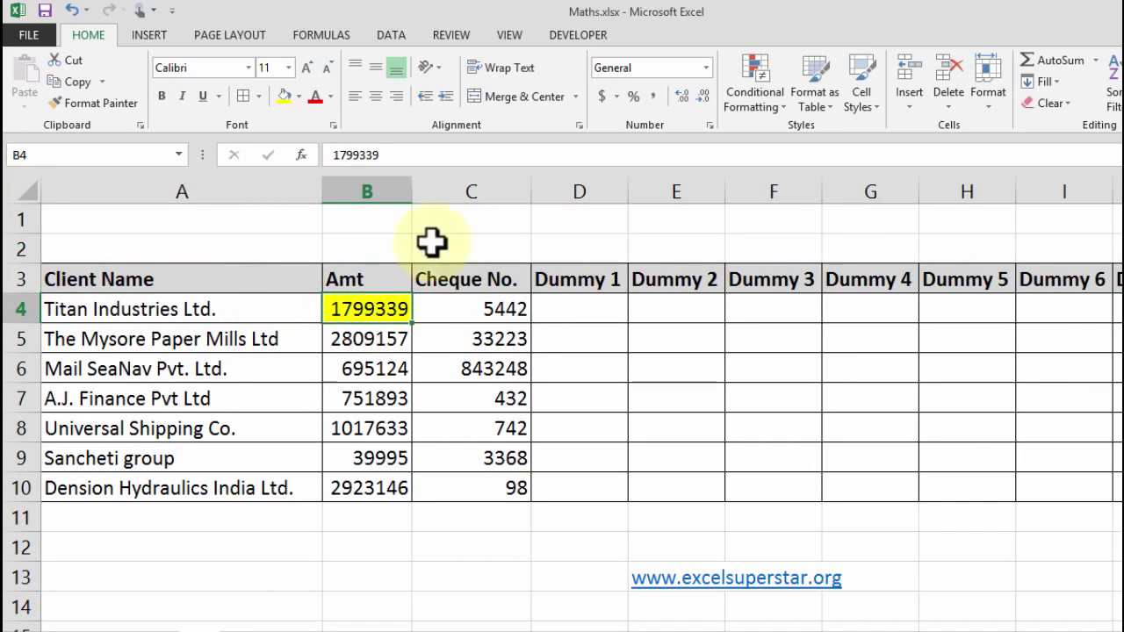
left_click(509, 37)
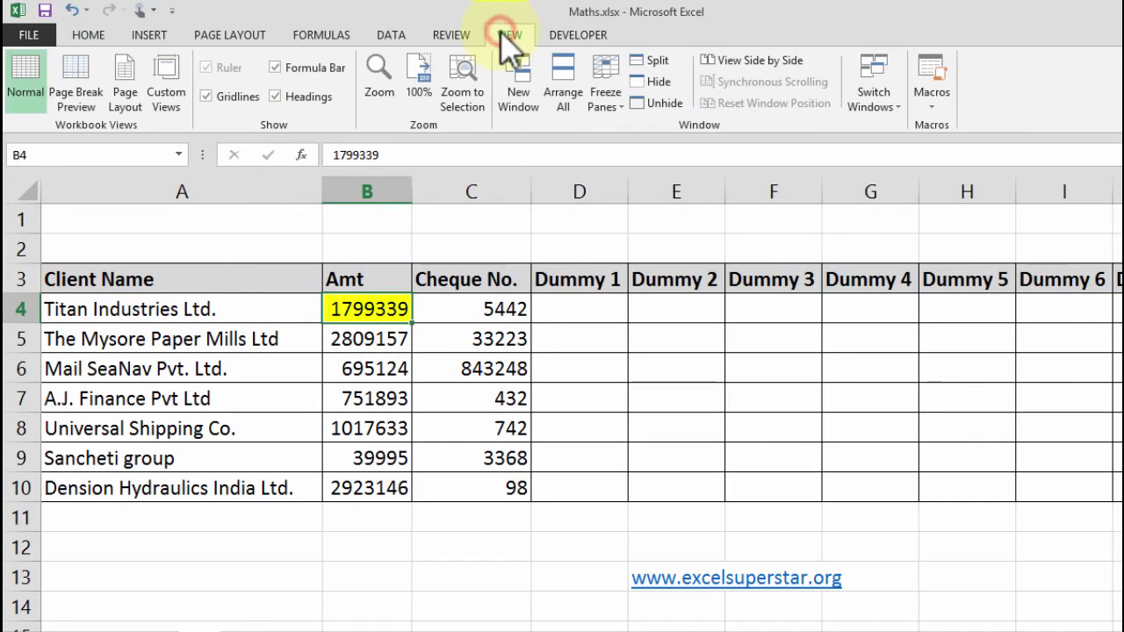
left_click(601, 103)
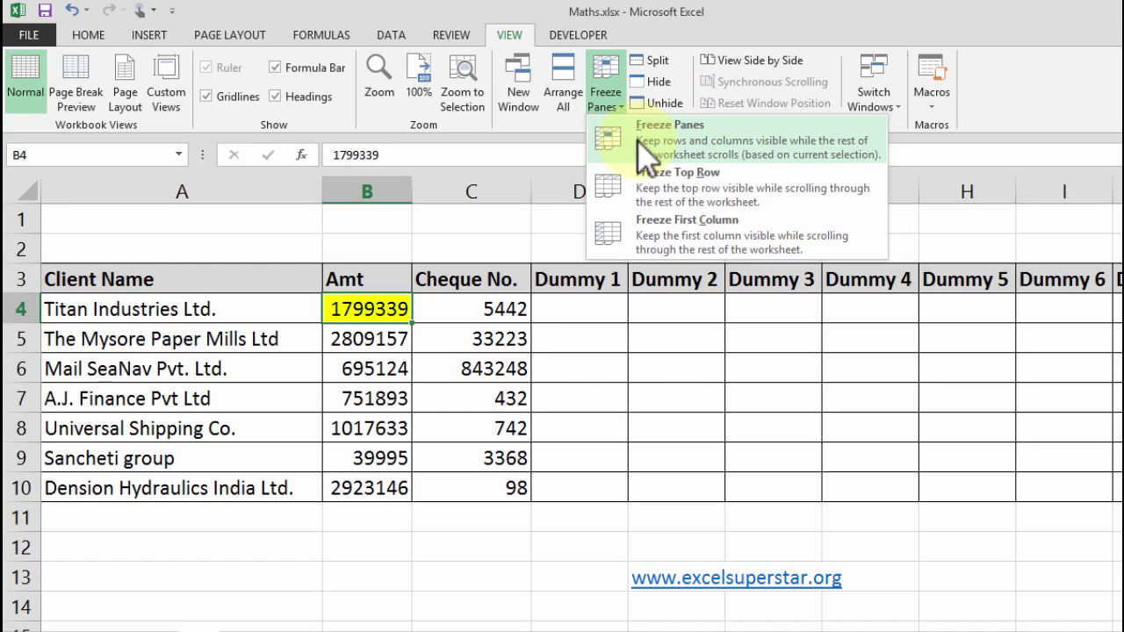
left_click(639, 141)
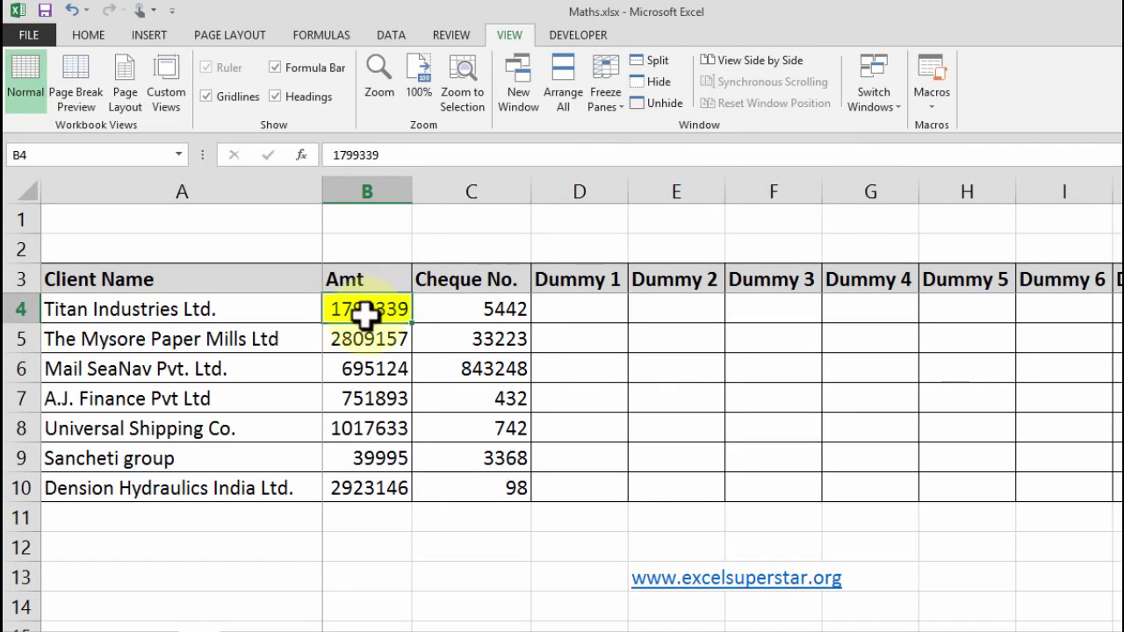
Step: Move across row 4 past the Dummy 14 column and back to column A to check the frozen Client Name column
key("Right")
key("Right")
key("Right")
key("Right")
key("Right")
key("Right")
key("Right")
key("Right")
key("Right")
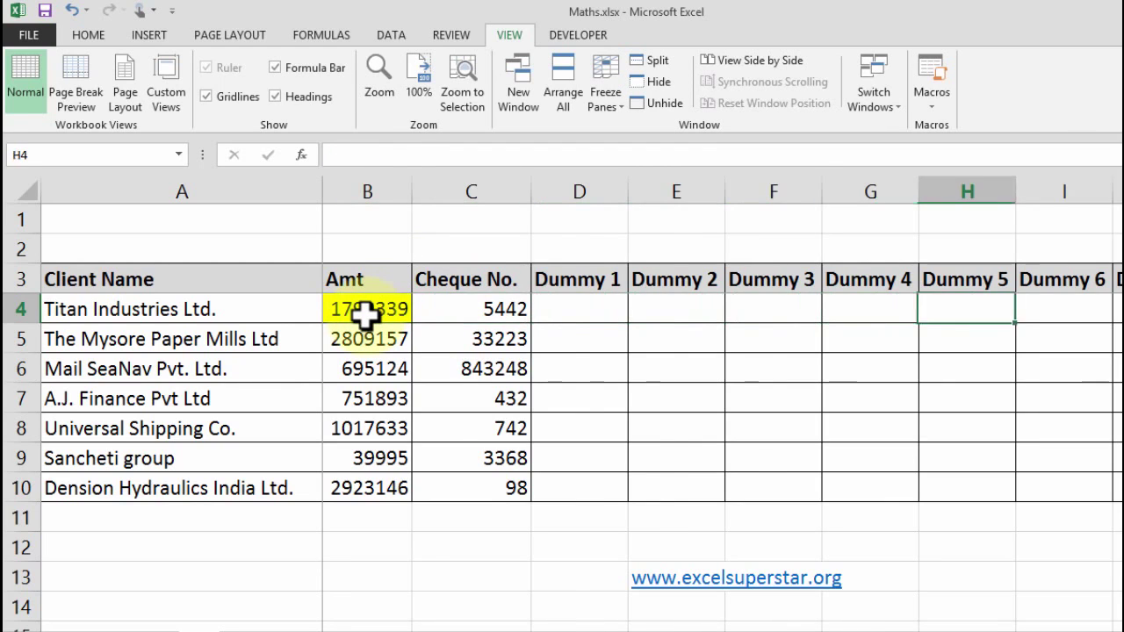
key("Right")
key("Right")
key("Right")
key("Right")
key("Right")
key("Right")
key("Right")
key("Right")
key("Right")
key("Right")
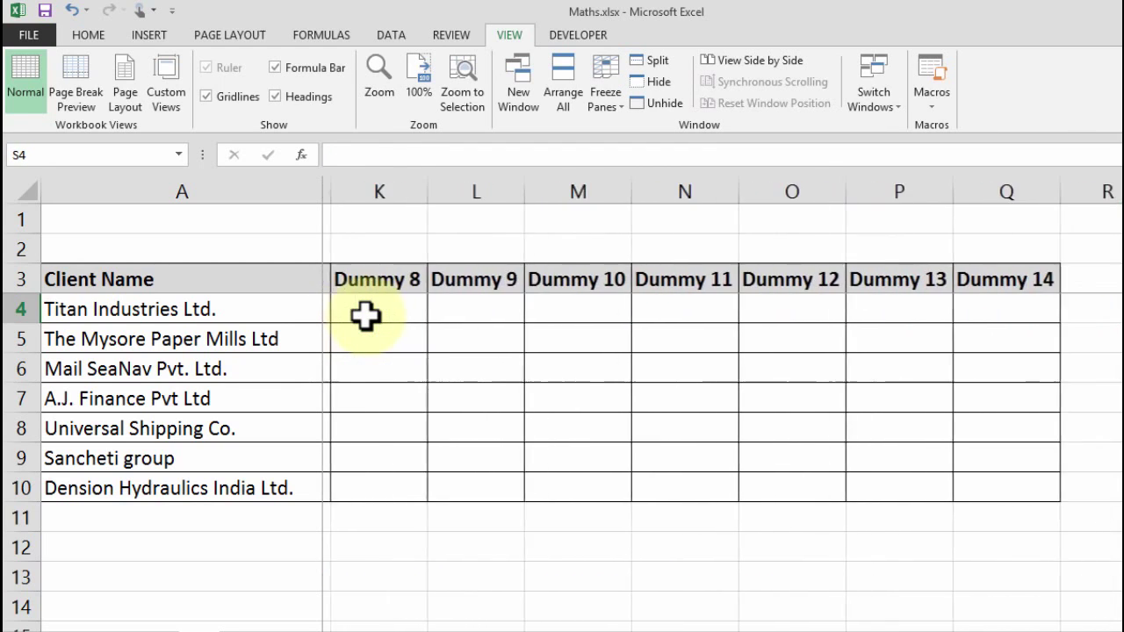
key("Left")
key("Left")
key("Left")
key("Left")
key("Left")
key("Left")
key("Left")
key("Left")
key("Left")
key("Left")
key("Left")
key("Left")
key("Left")
key("Left")
key("Left")
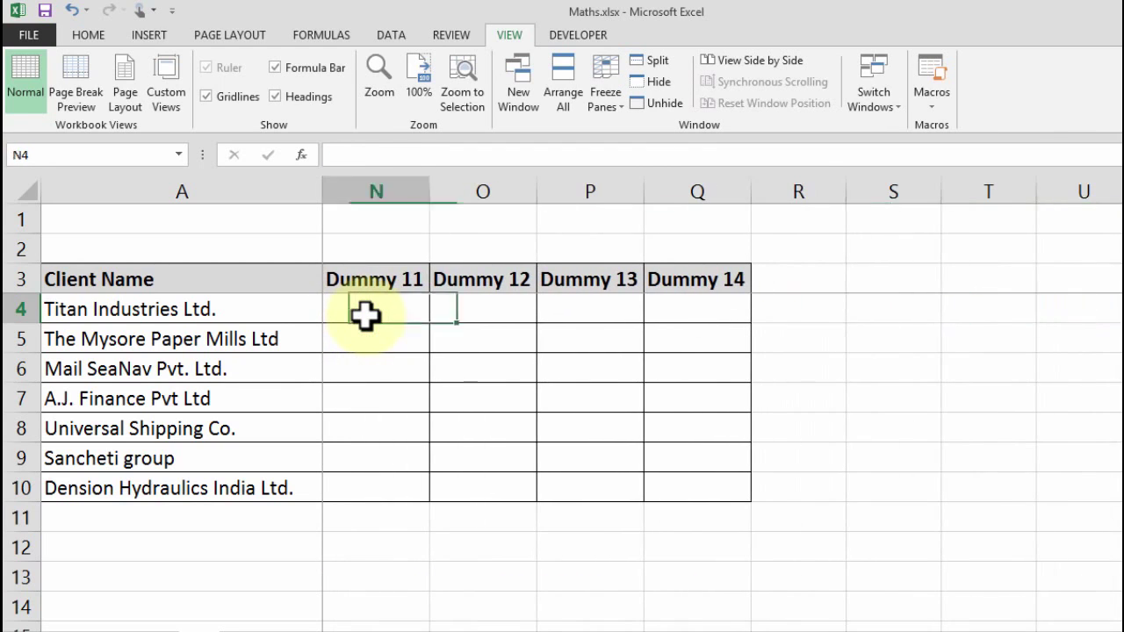
key("Left")
key("Left")
key("Left")
key("Left")
key("Left")
Step: Move down column A to row 25 and back up to cell A1 to check the frozen header rows
key("Down")
key("Down")
key("Down")
key("Down")
key("Down")
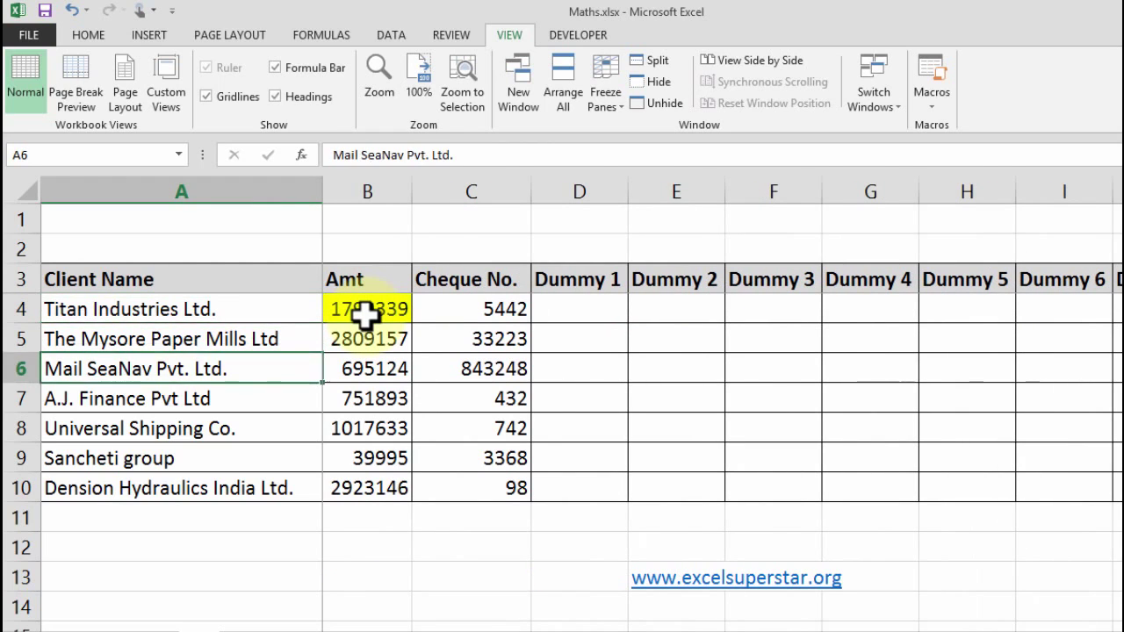
key("Down")
key("Down")
key("Down")
key("Down")
key("Down")
key("Down")
key("Down")
key("Down")
key("Down")
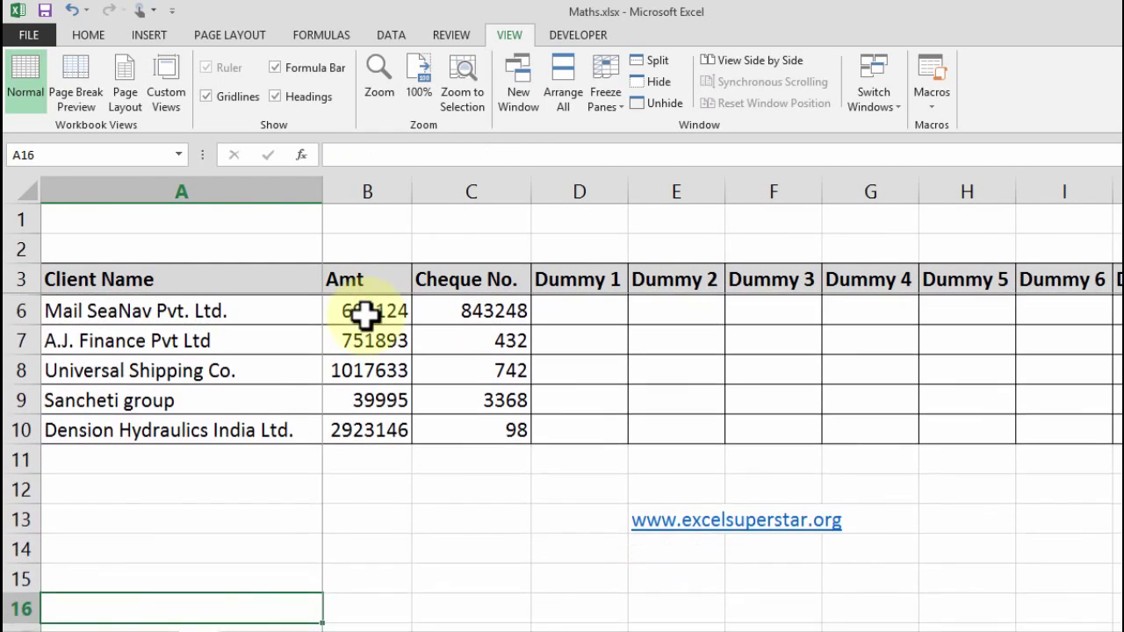
key("Down")
key("Down")
key("Down")
key("Down")
key("Down")
key("Down")
key("Down")
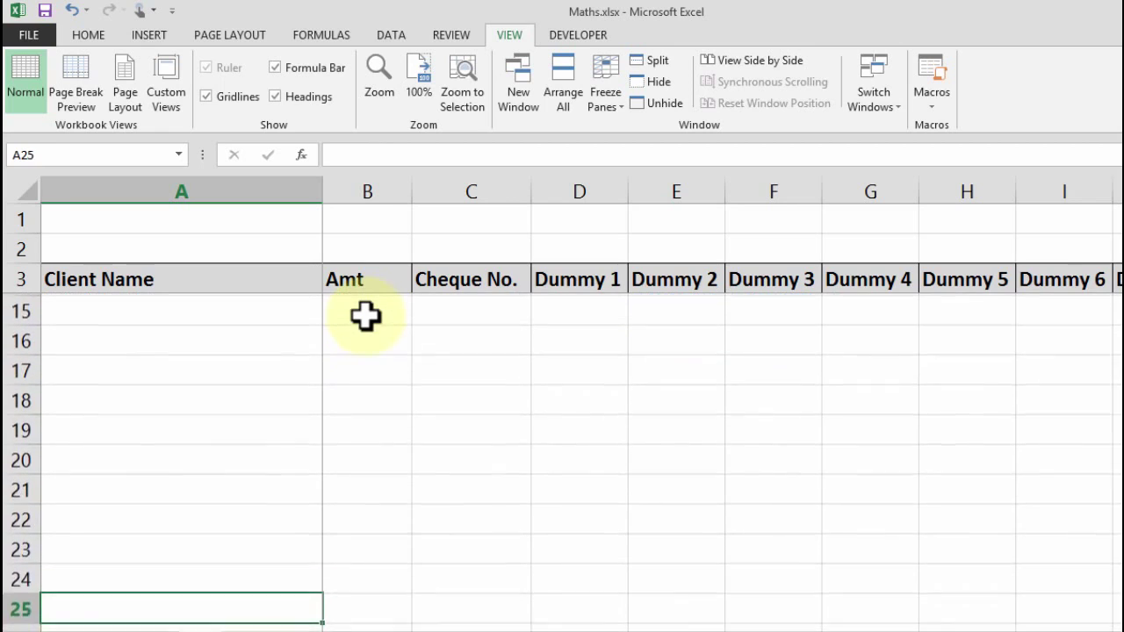
key("Up")
key("Up")
key("Up")
key("Up")
key("Up")
key("Up")
key("Up")
key("Up")
key("Up")
key("Up")
key("Up")
key("Up")
key("Up")
key("Up")
key("Up")
key("Up")
key("Up")
key("Up")
key("Up")
key("Up")
key("Up")
key("Up")
key("Up")
key("Up")
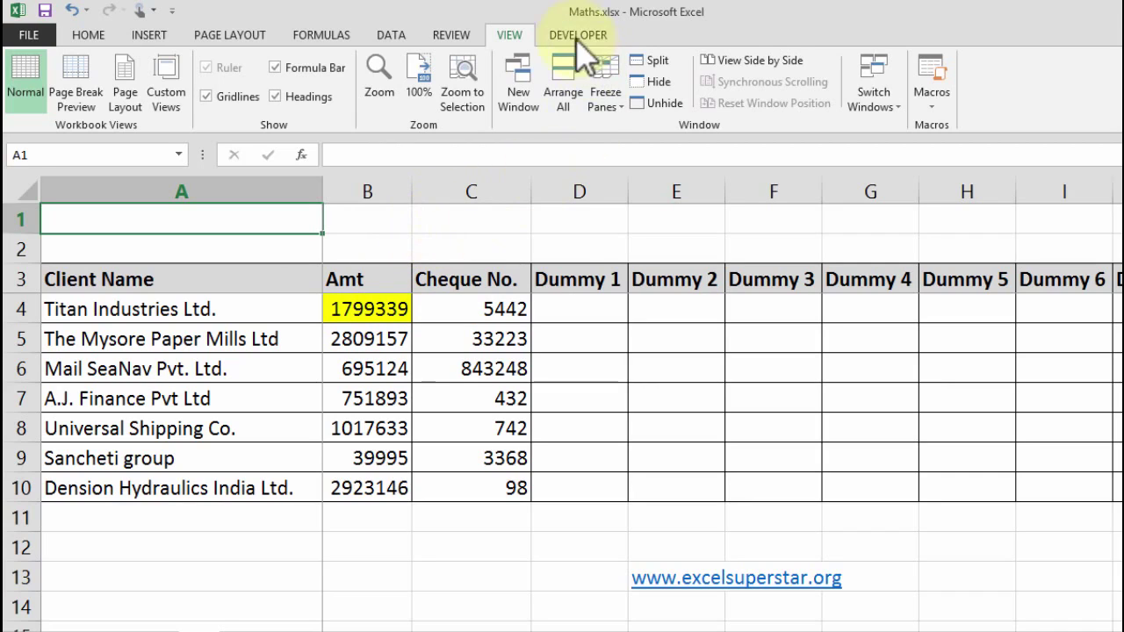
Step: Unfreeze the panes so that the entire worksheet scrolls again
left_click(605, 95)
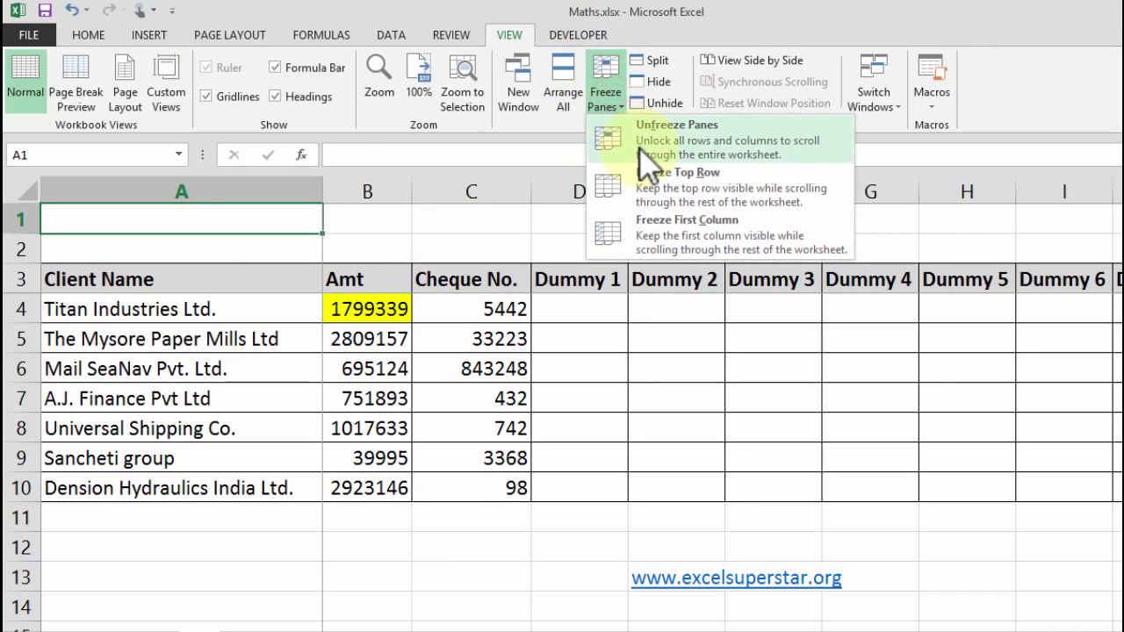
left_click(639, 149)
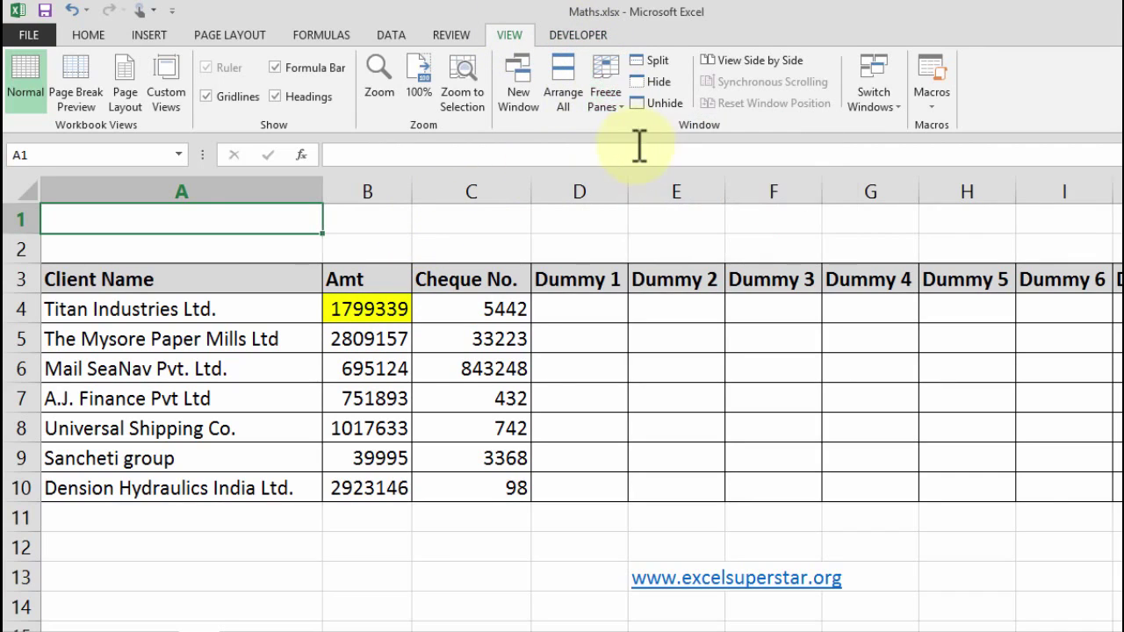
Step: Review the Freeze Top Row and Freeze First Column options without applying them, and highlight header row 3 and row 1 for comparison
left_click(607, 101)
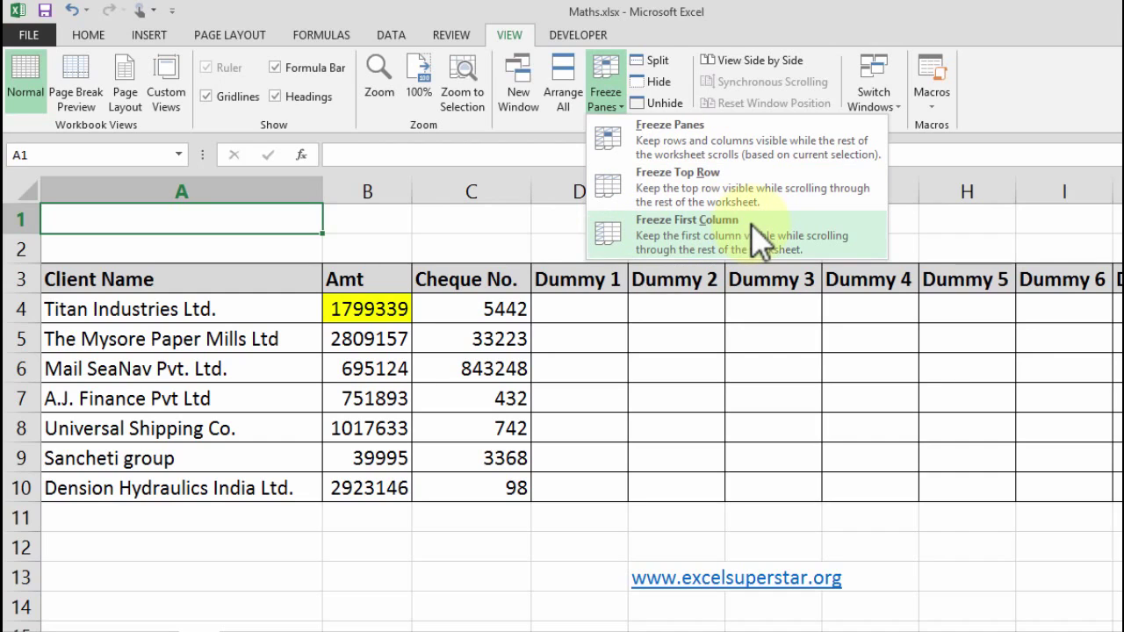
left_click(577, 235)
left_click(11, 278)
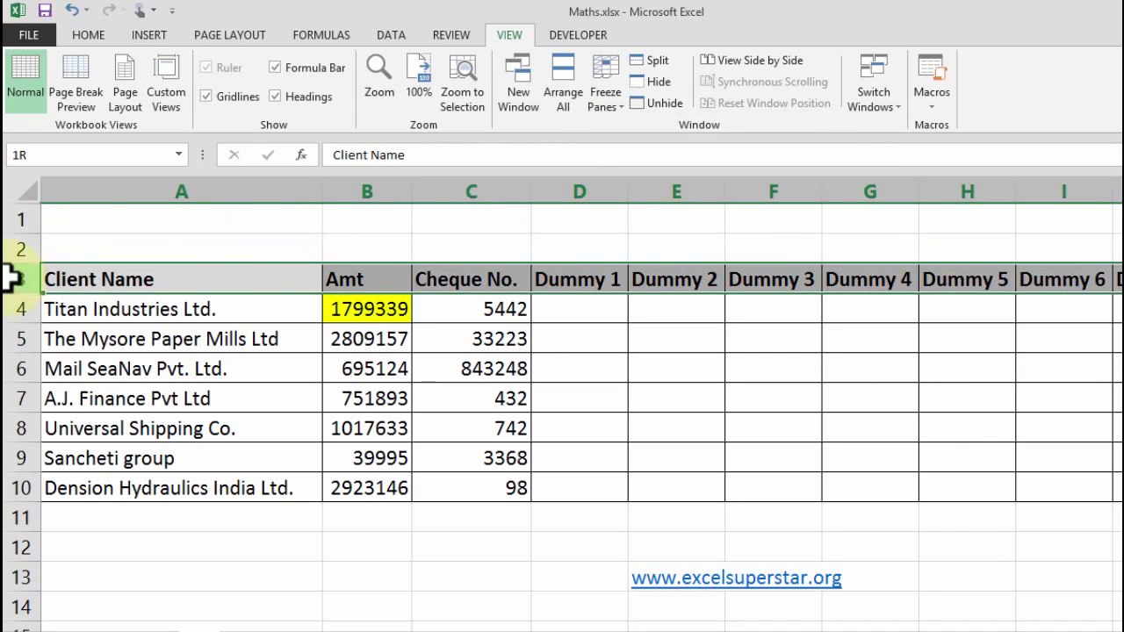
left_click(19, 219)
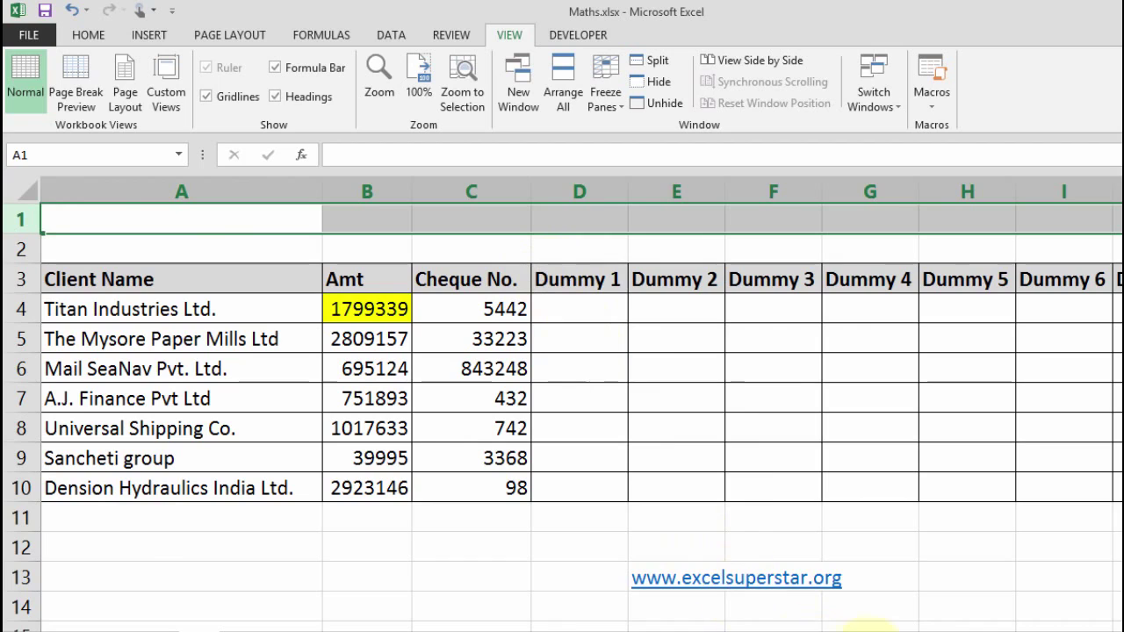
mouse_move(865, 625)
left_mouse_down()
mouse_move(922, 617)
mouse_move(874, 619)
left_mouse_up()
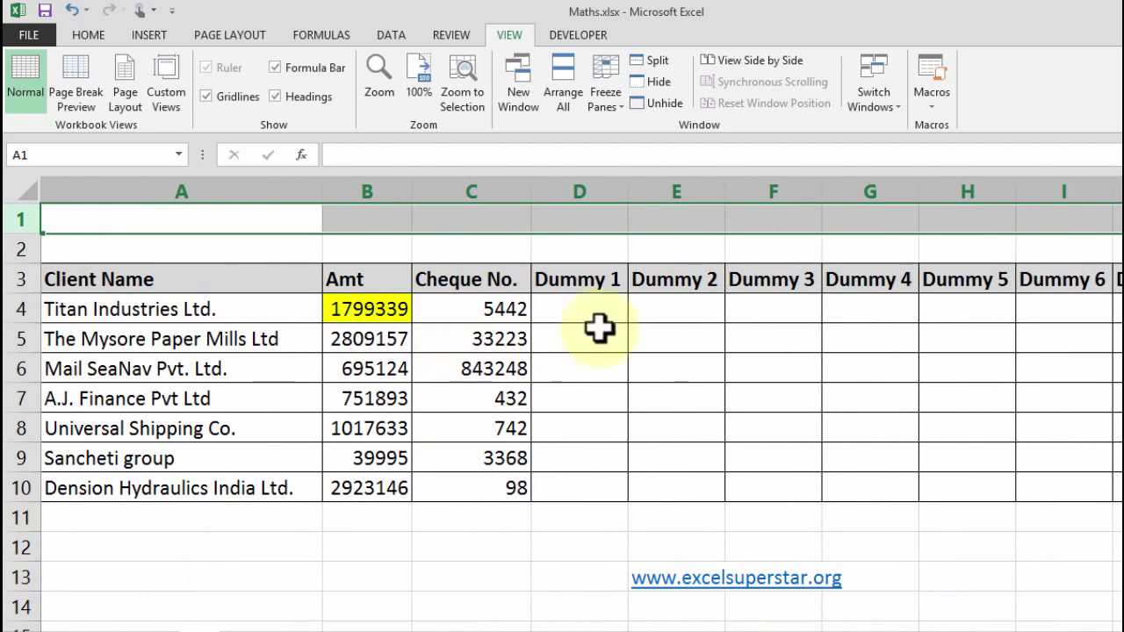
Step: Fill cell D4, the first cell under Dummy 1, with the standard orange color
left_click(579, 307)
left_click(88, 34)
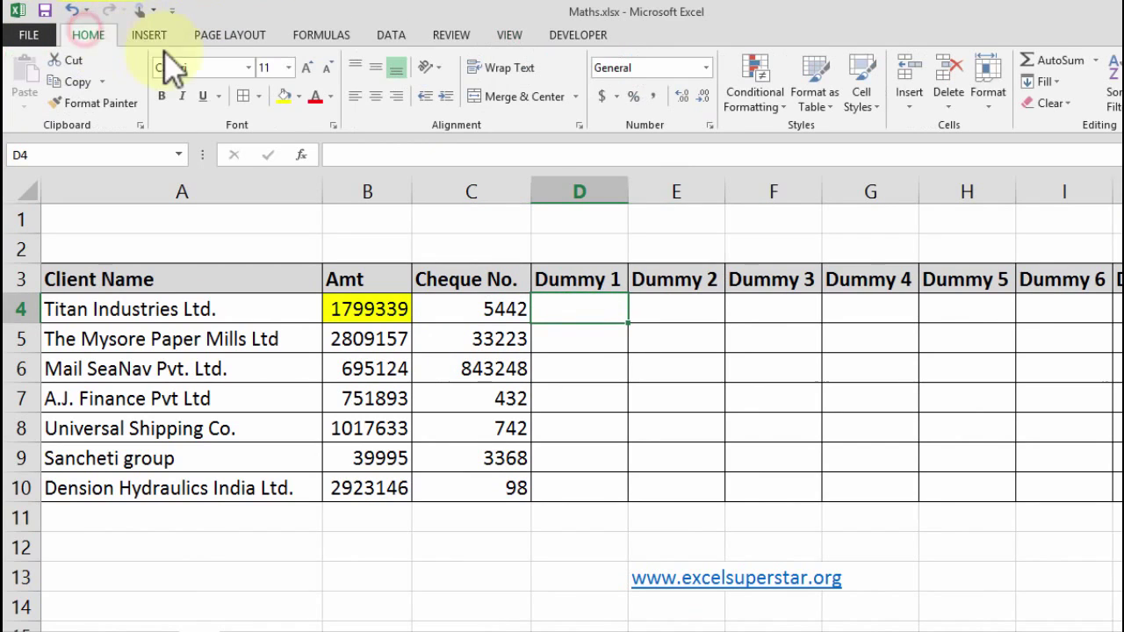
left_click(298, 96)
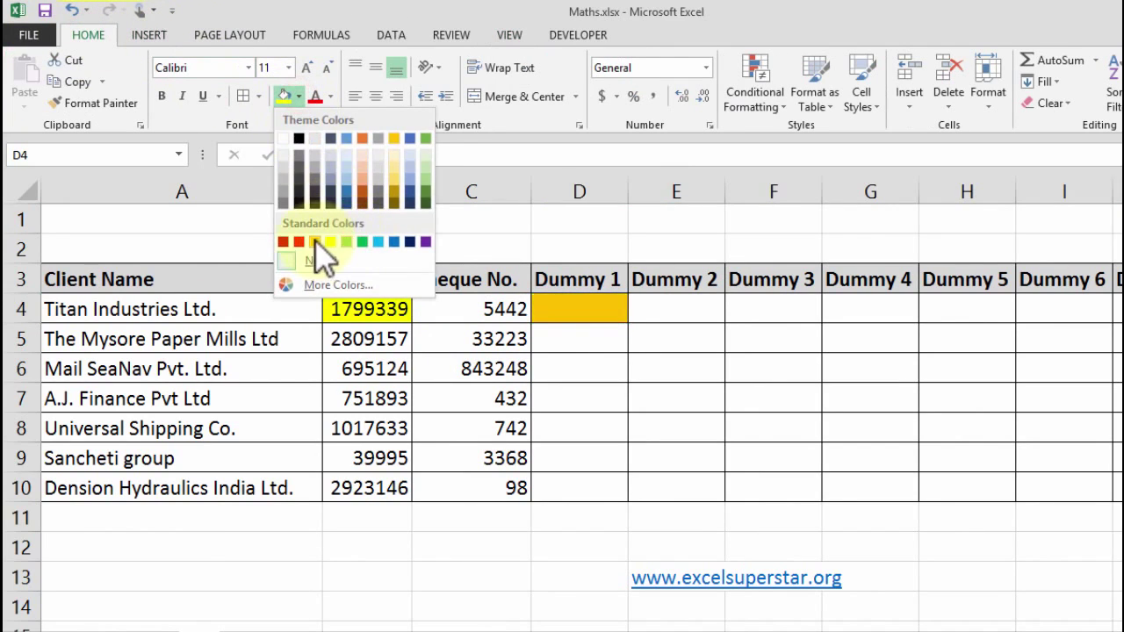
left_click(315, 240)
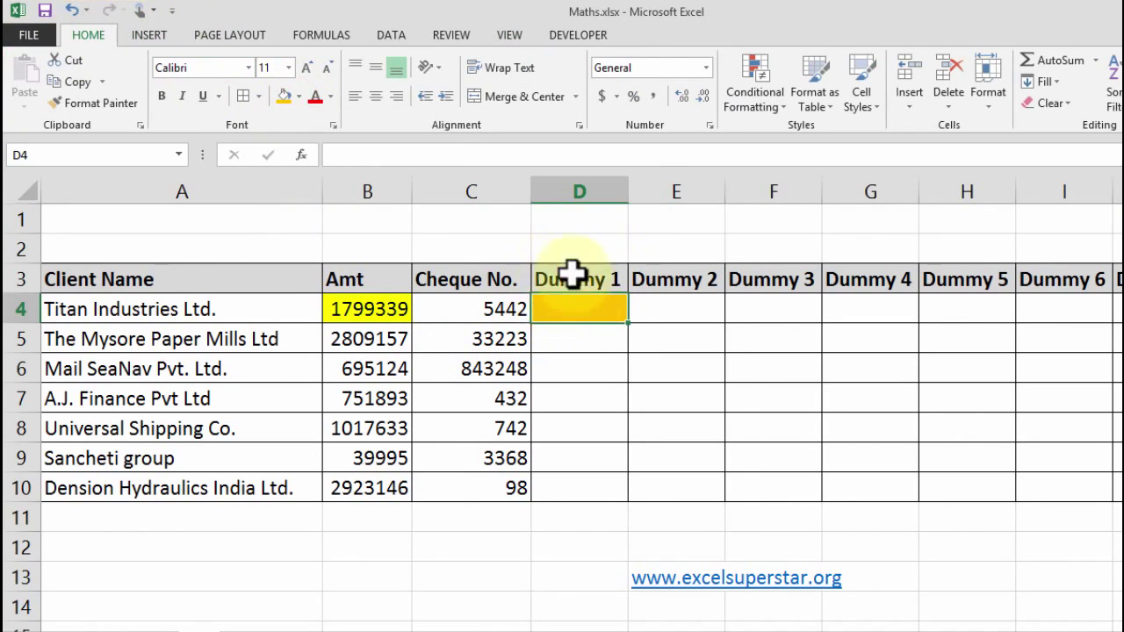
Step: Freeze the panes at cell D4 so that columns A to C and rows 1 to 3 stay in view
left_click(509, 35)
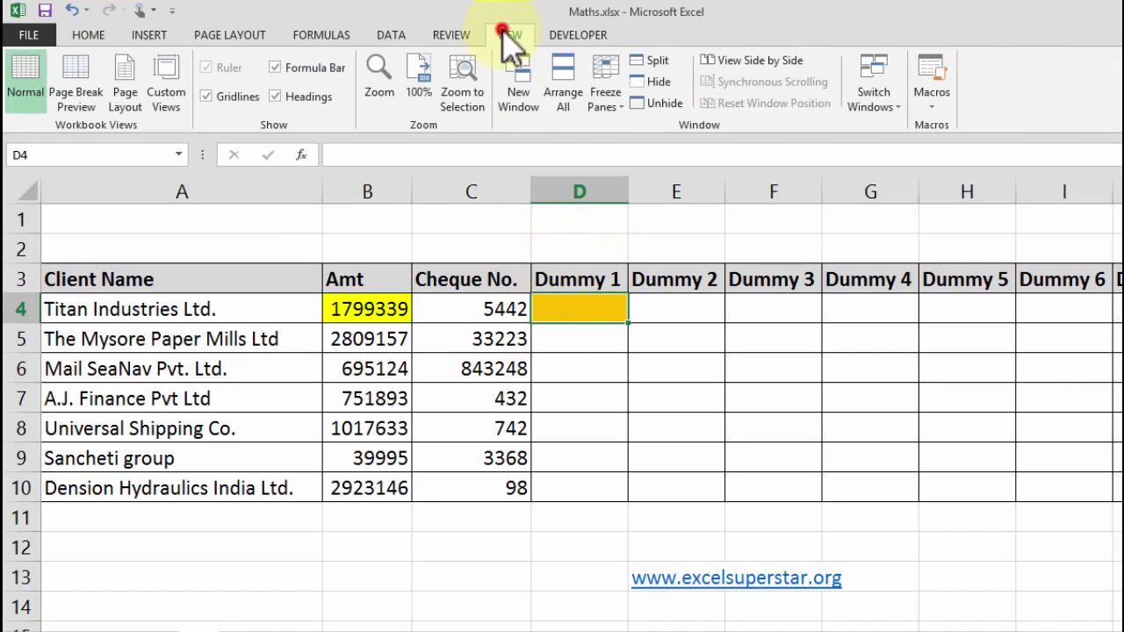
left_click(606, 98)
left_click(617, 141)
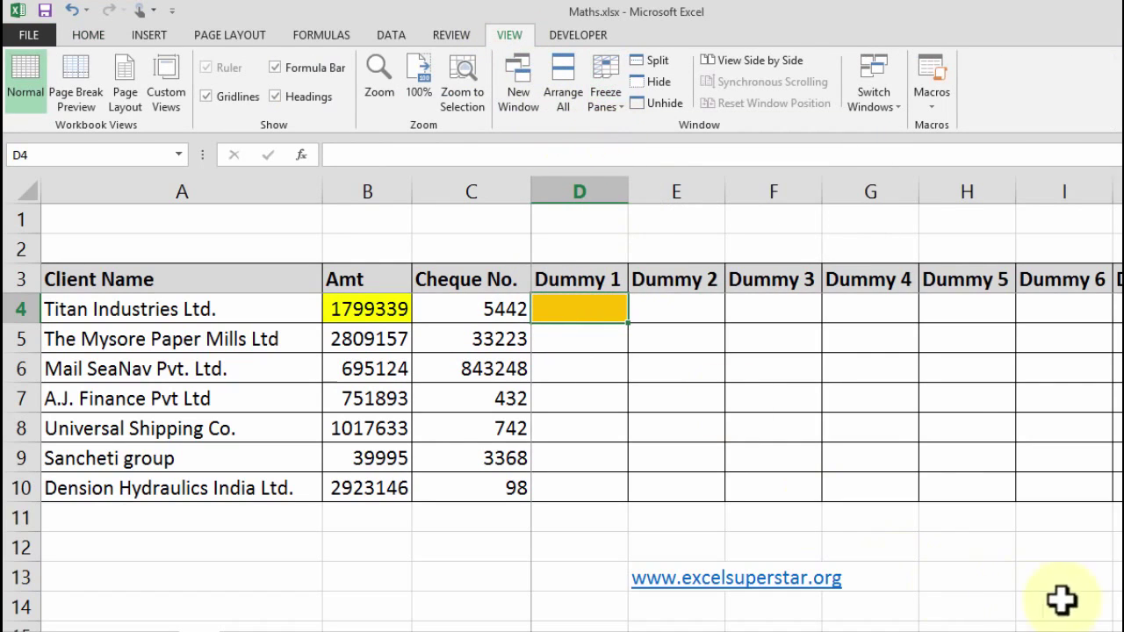
Step: Scroll the sheet sideways through the Dummy columns and vertically to check the frozen columns A to C and header rows
scroll(1093, 586, "right", 5)
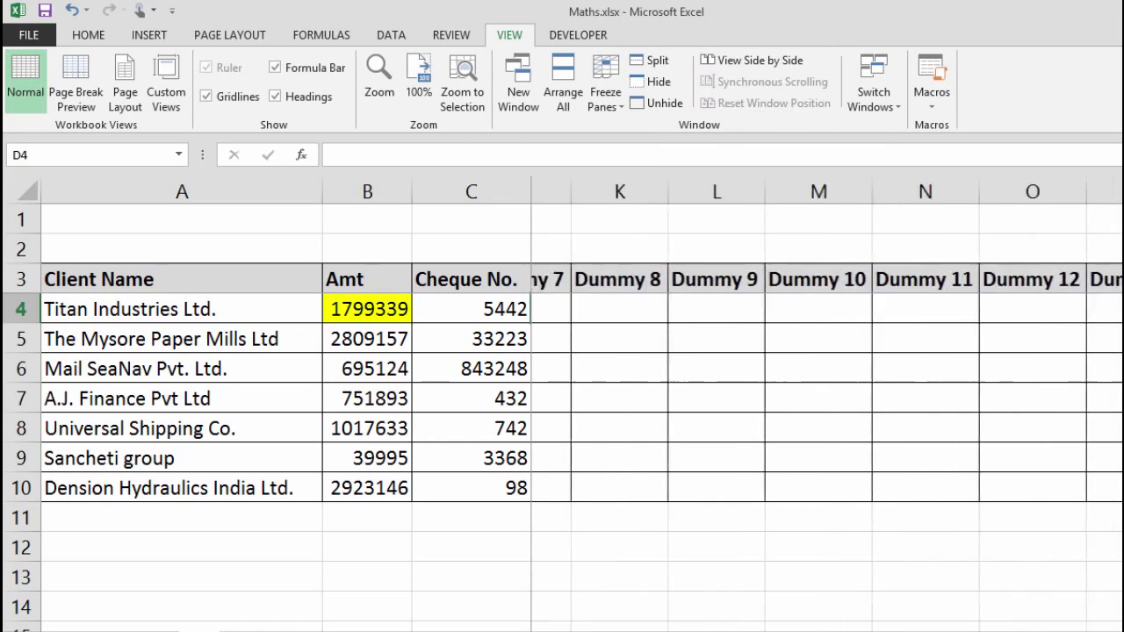
scroll(712, 396, "down", 3)
scroll(705, 395, "up", 3)
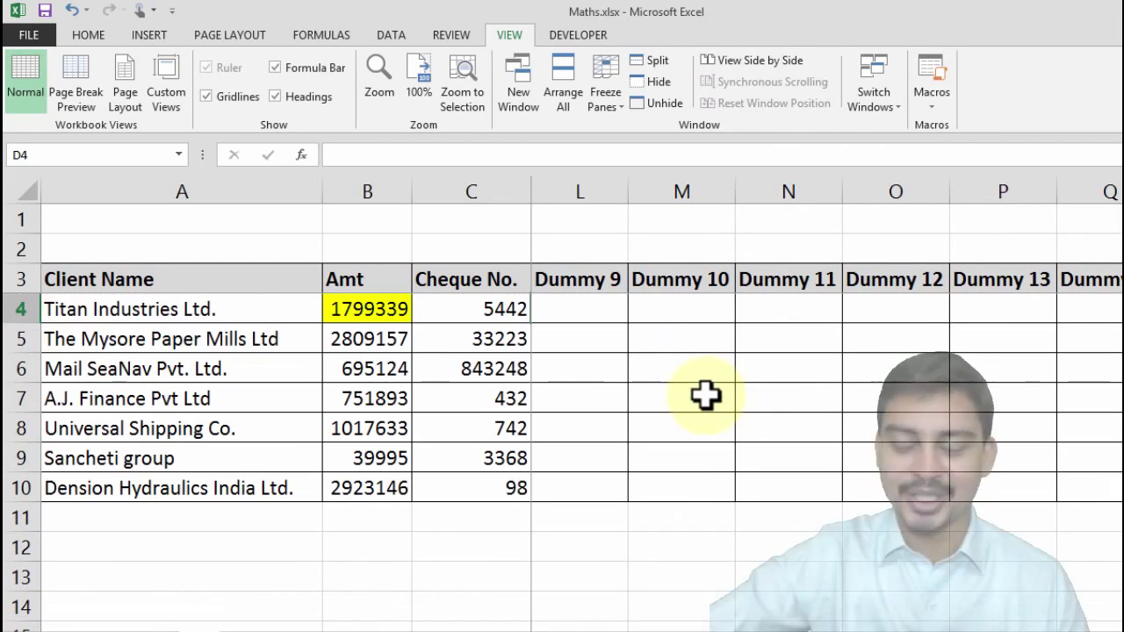
scroll(826, 404, "left", 5)
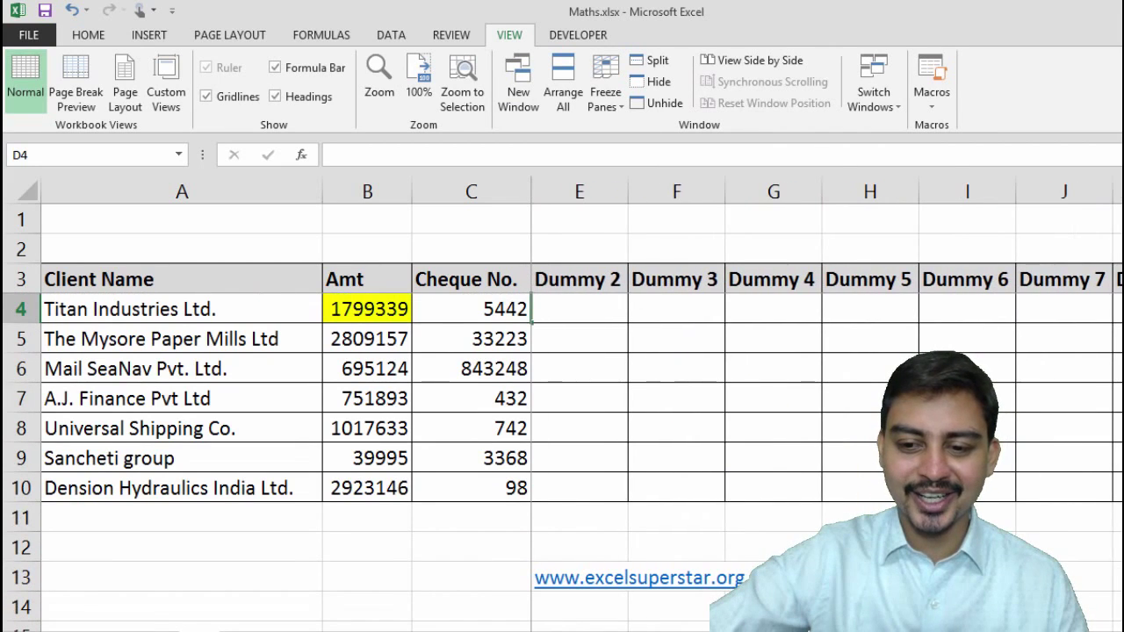